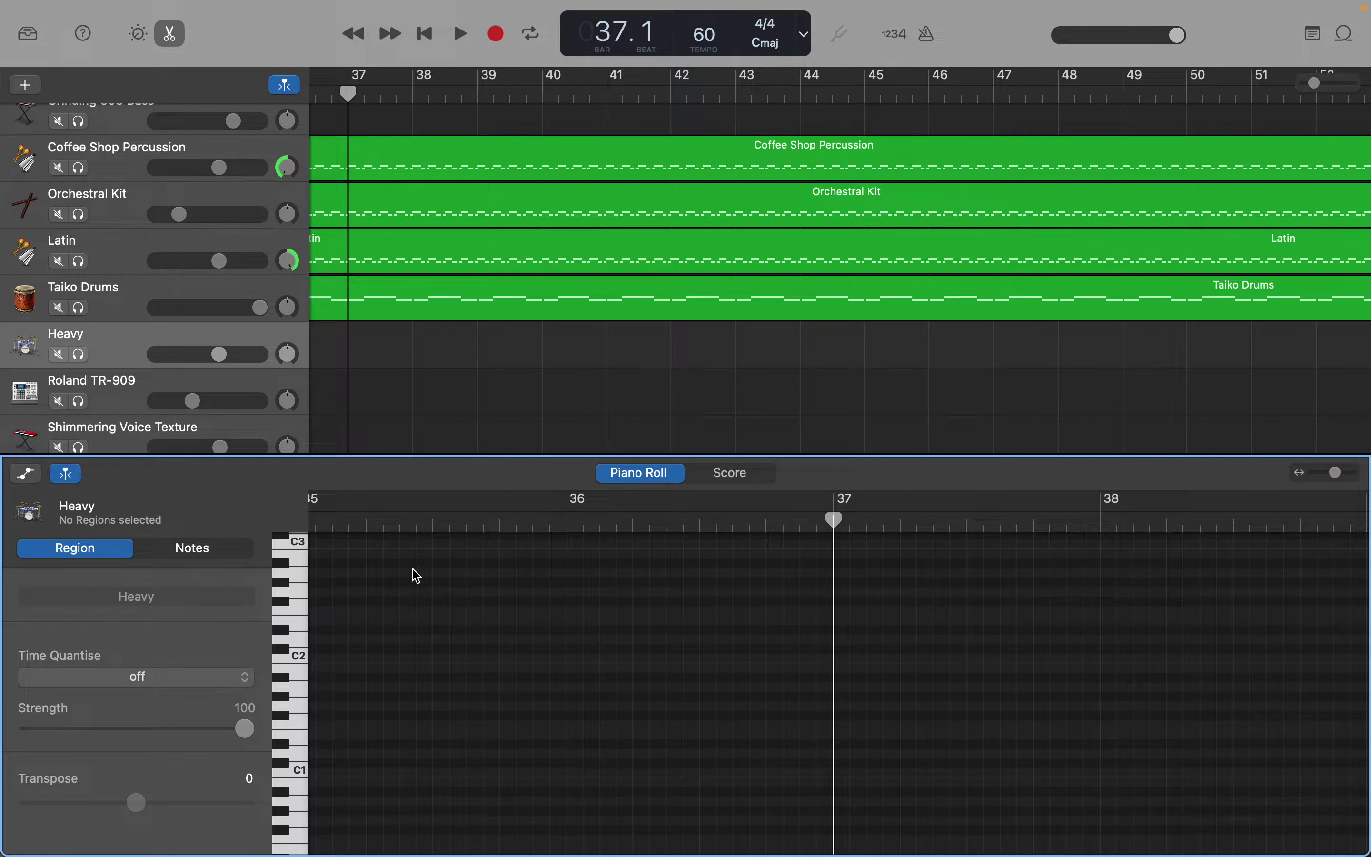
Step: Create a B2 note at bar 37 on the Heavy track and stretch it to one full bar
left_click(306, 565)
right_click(848, 563)
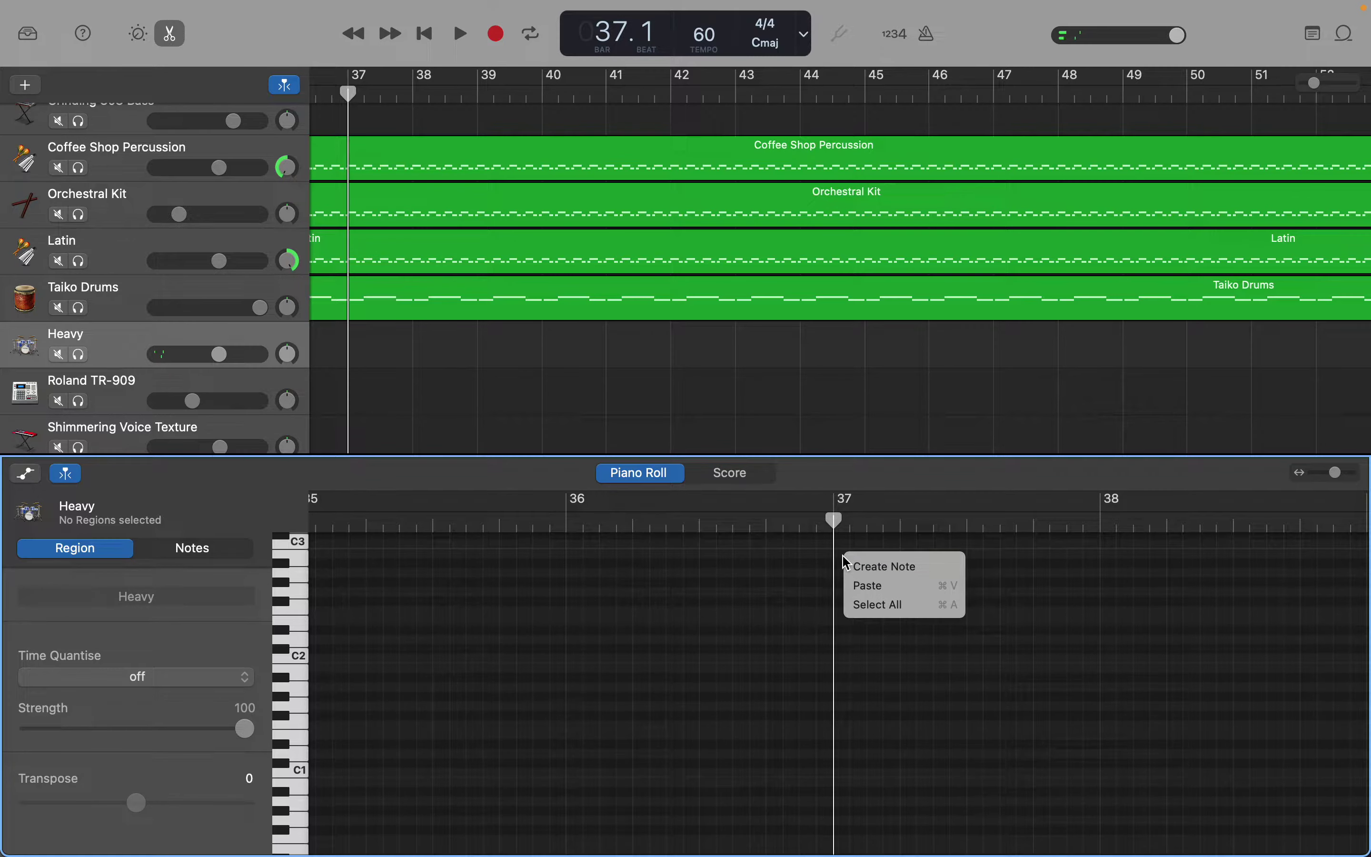
left_click(856, 564)
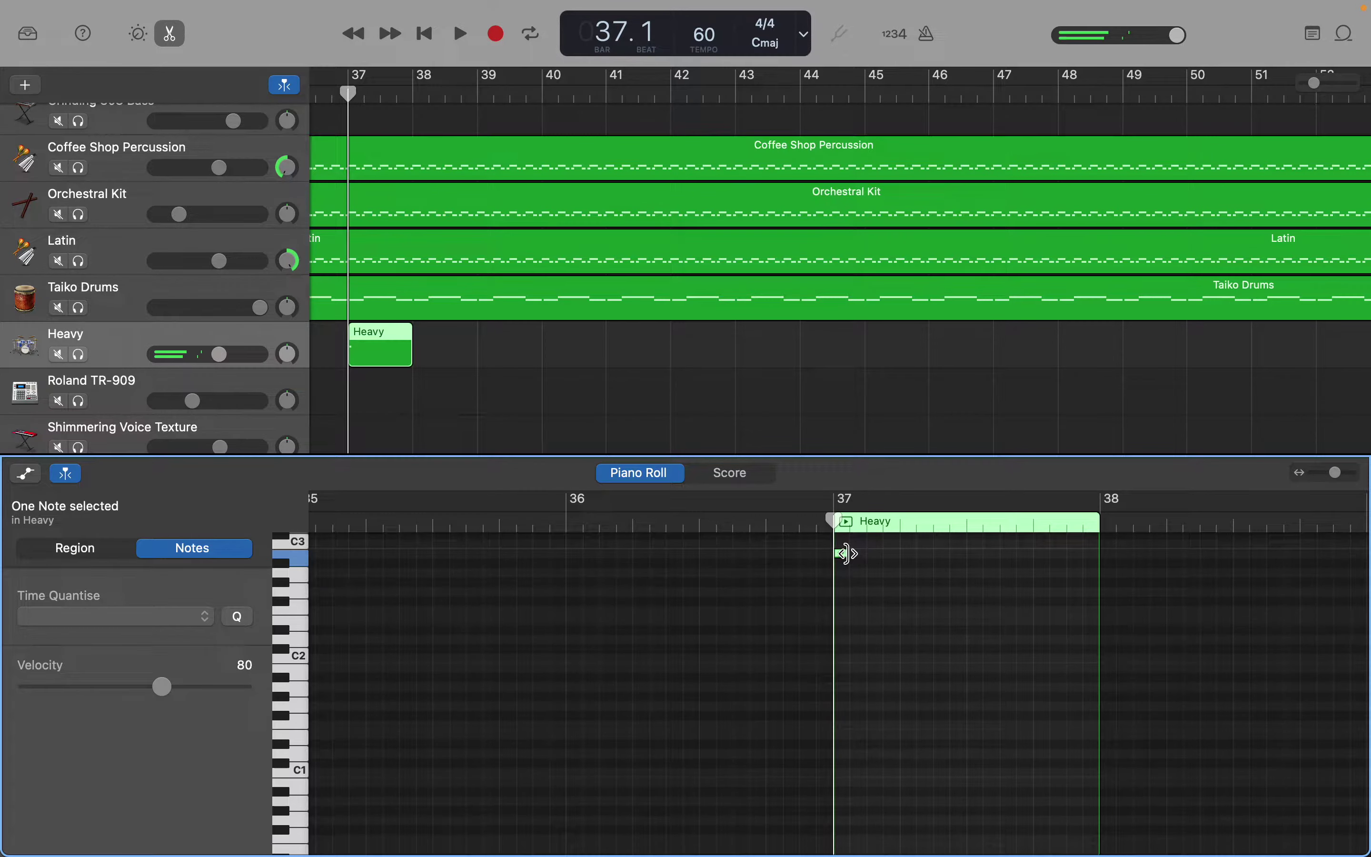
left_click_drag(846, 553, 1100, 561)
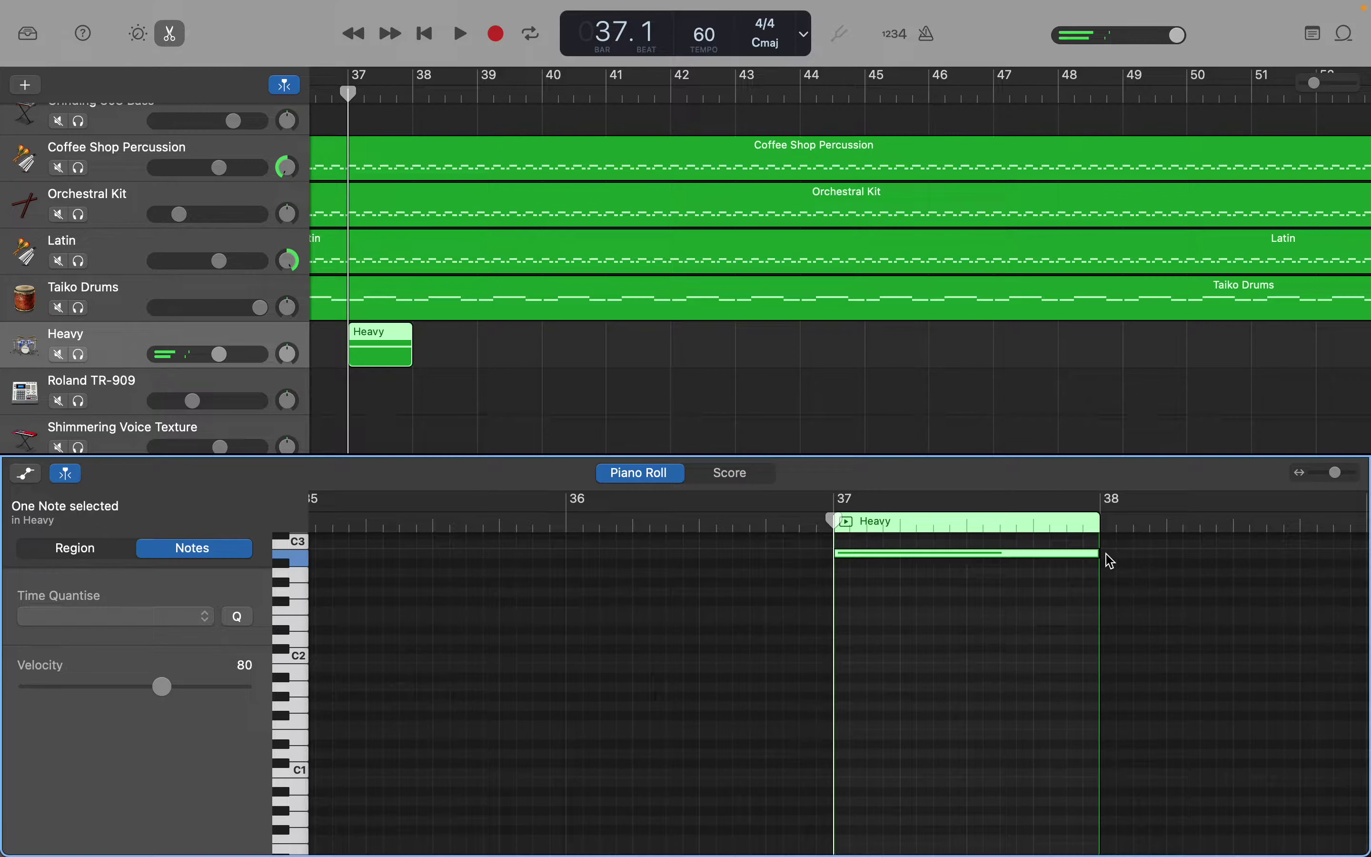
Step: Fill bar 38 with two consecutive half-bar B2 notes on the Heavy track
right_click(1109, 560)
left_click(1109, 560)
right_click(1109, 560)
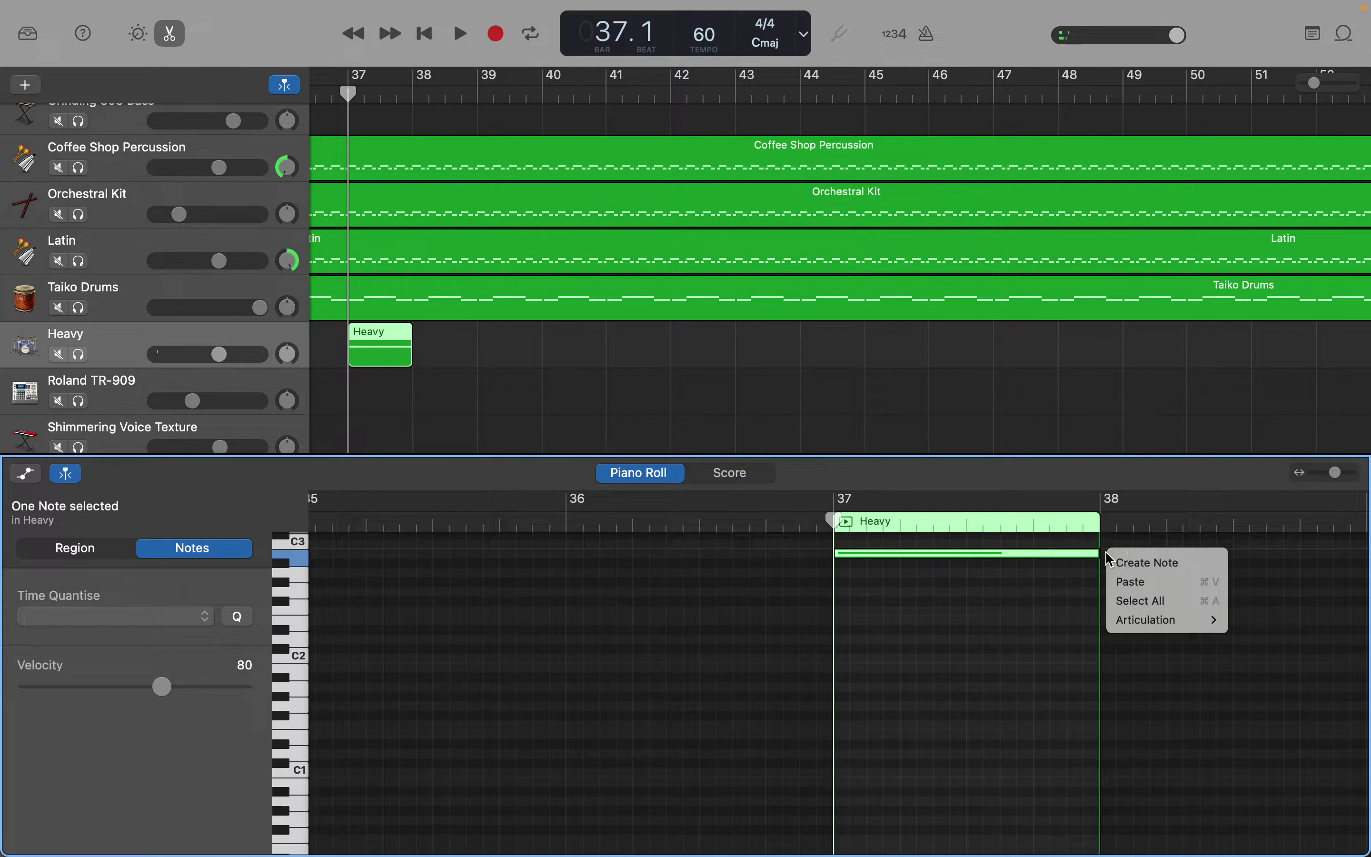
left_click(1112, 561)
scroll(1110, 564, "right", 5)
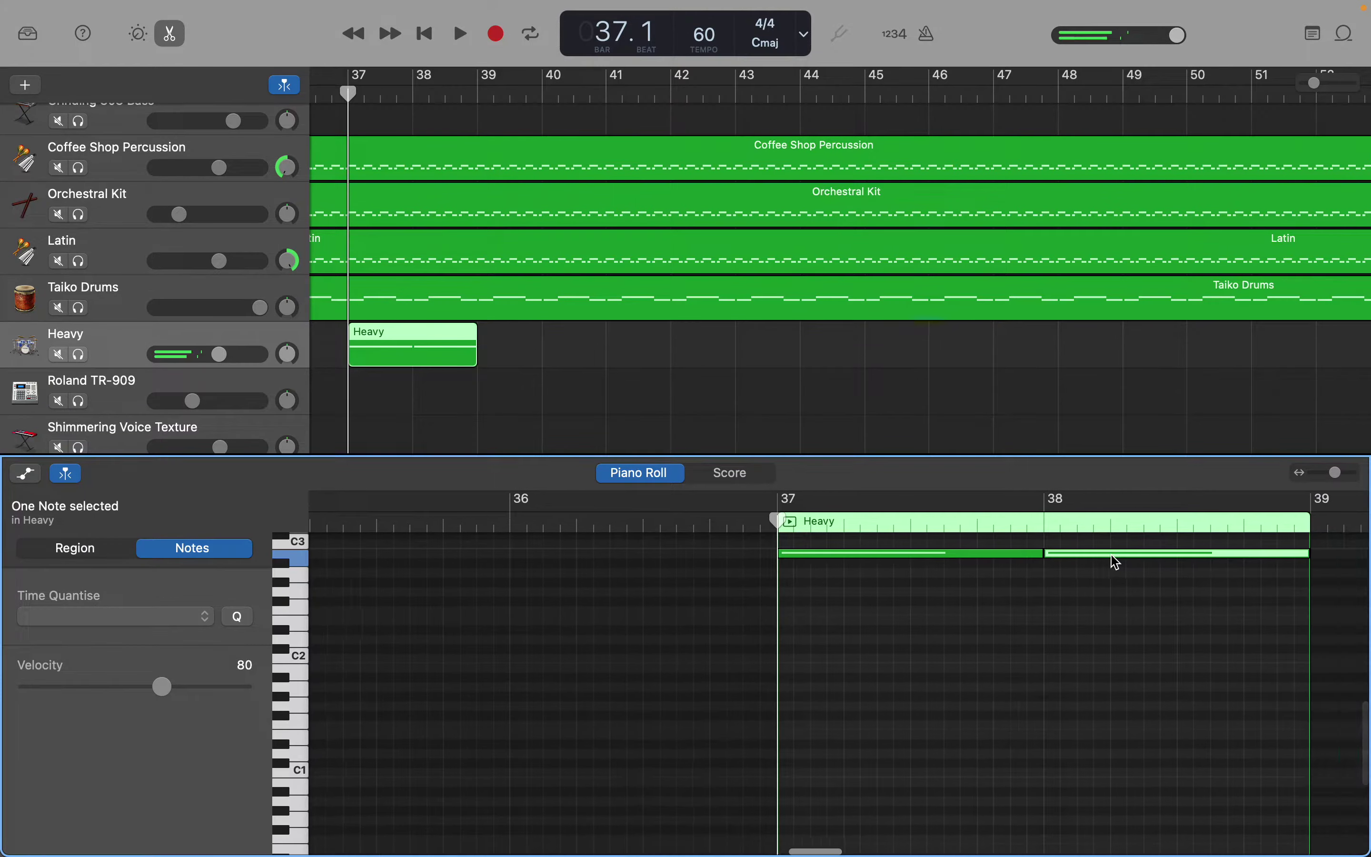
left_click_drag(1199, 558, 1071, 559)
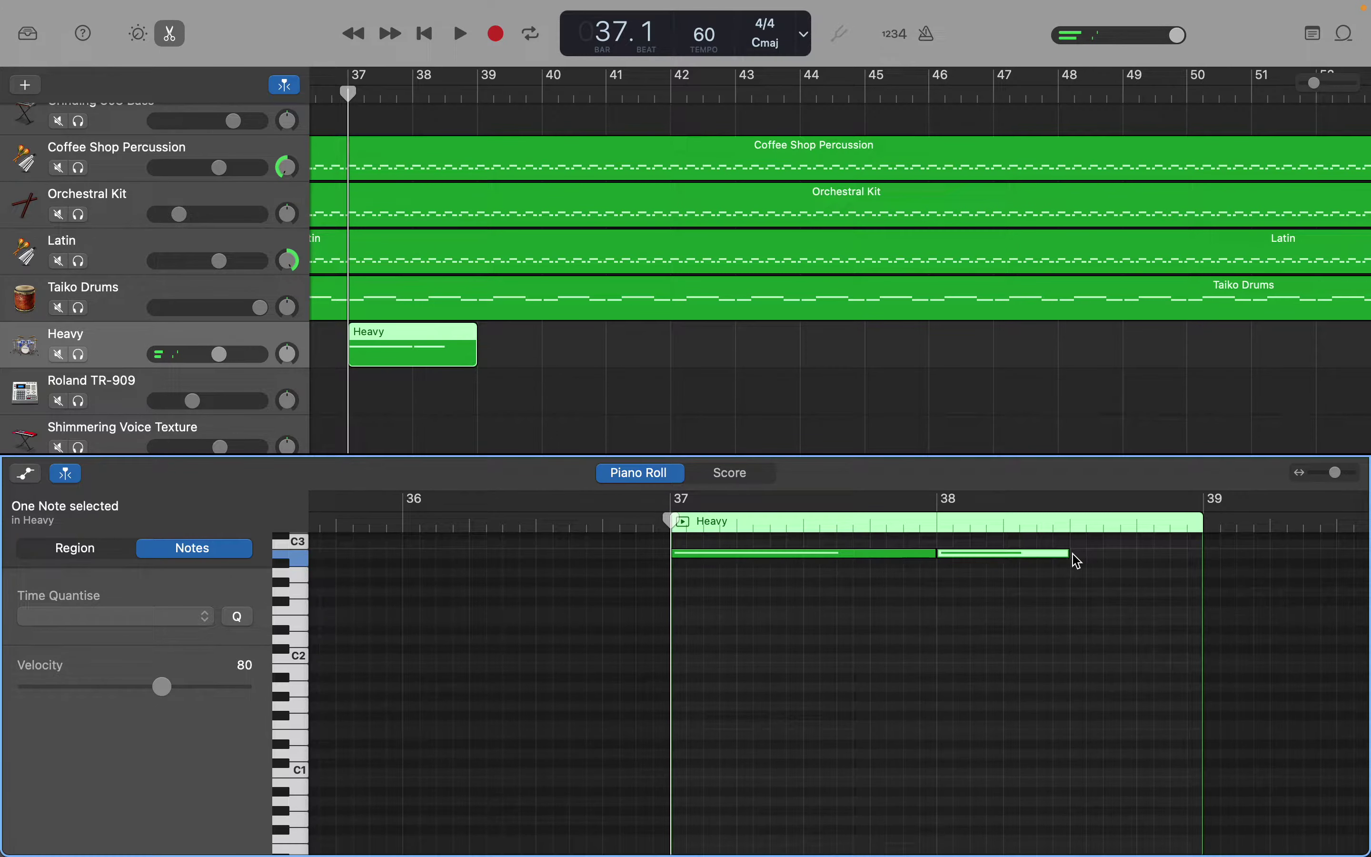
right_click(1076, 559)
left_click(1082, 562)
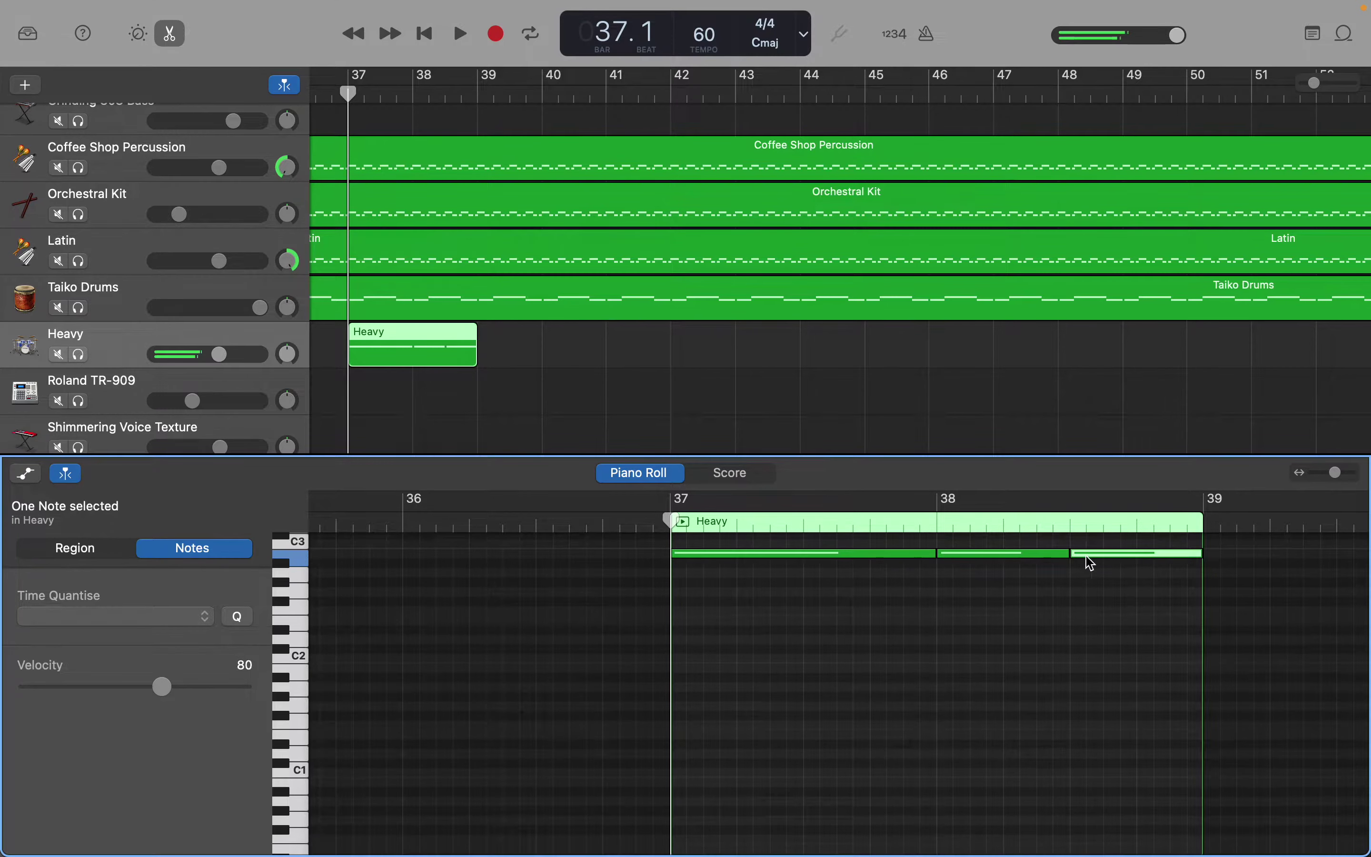
Step: Fill bar 39 with four consecutive quarter-bar B2 notes on the Heavy track
scroll(1127, 564, "right", 5)
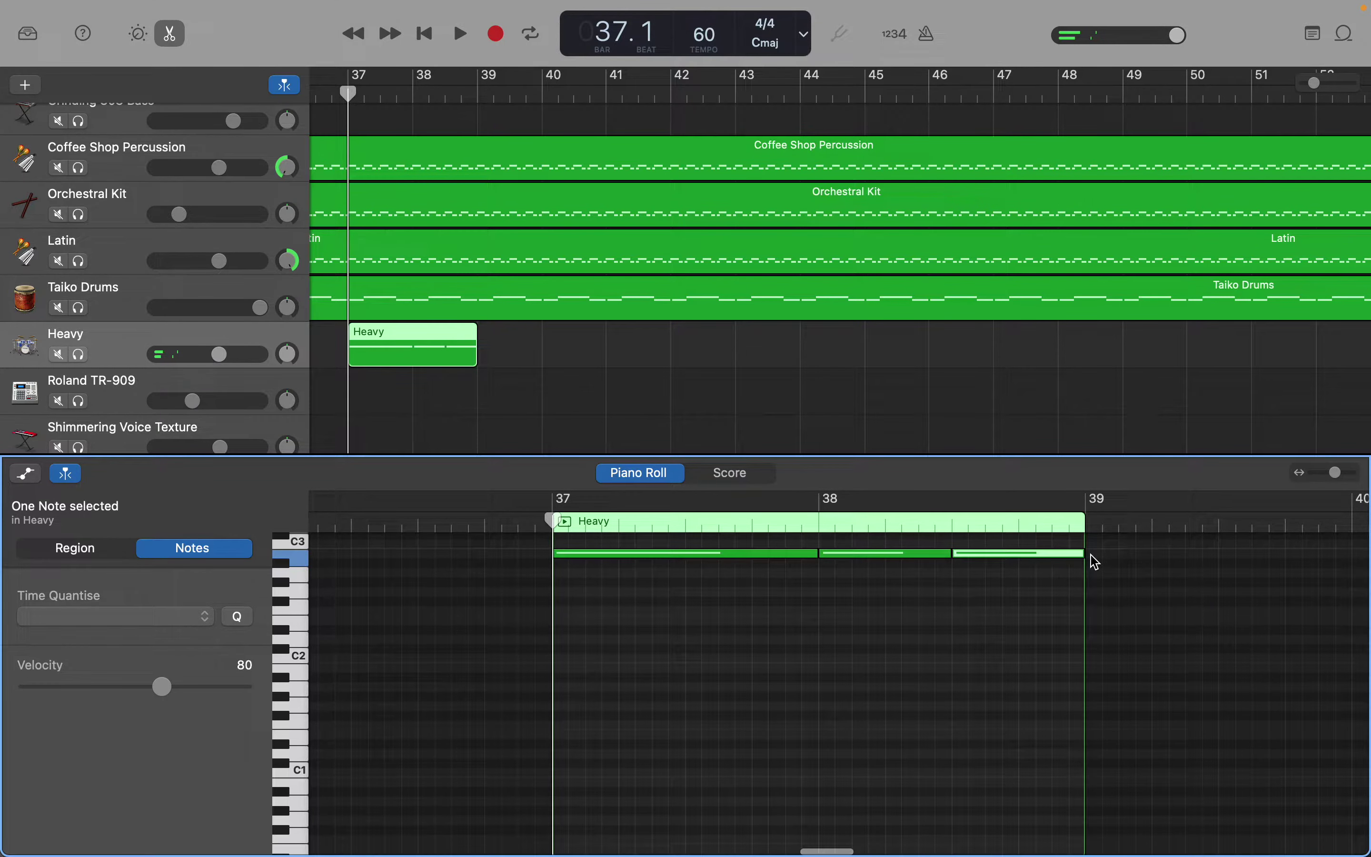
right_click(1095, 562)
left_click(1103, 563)
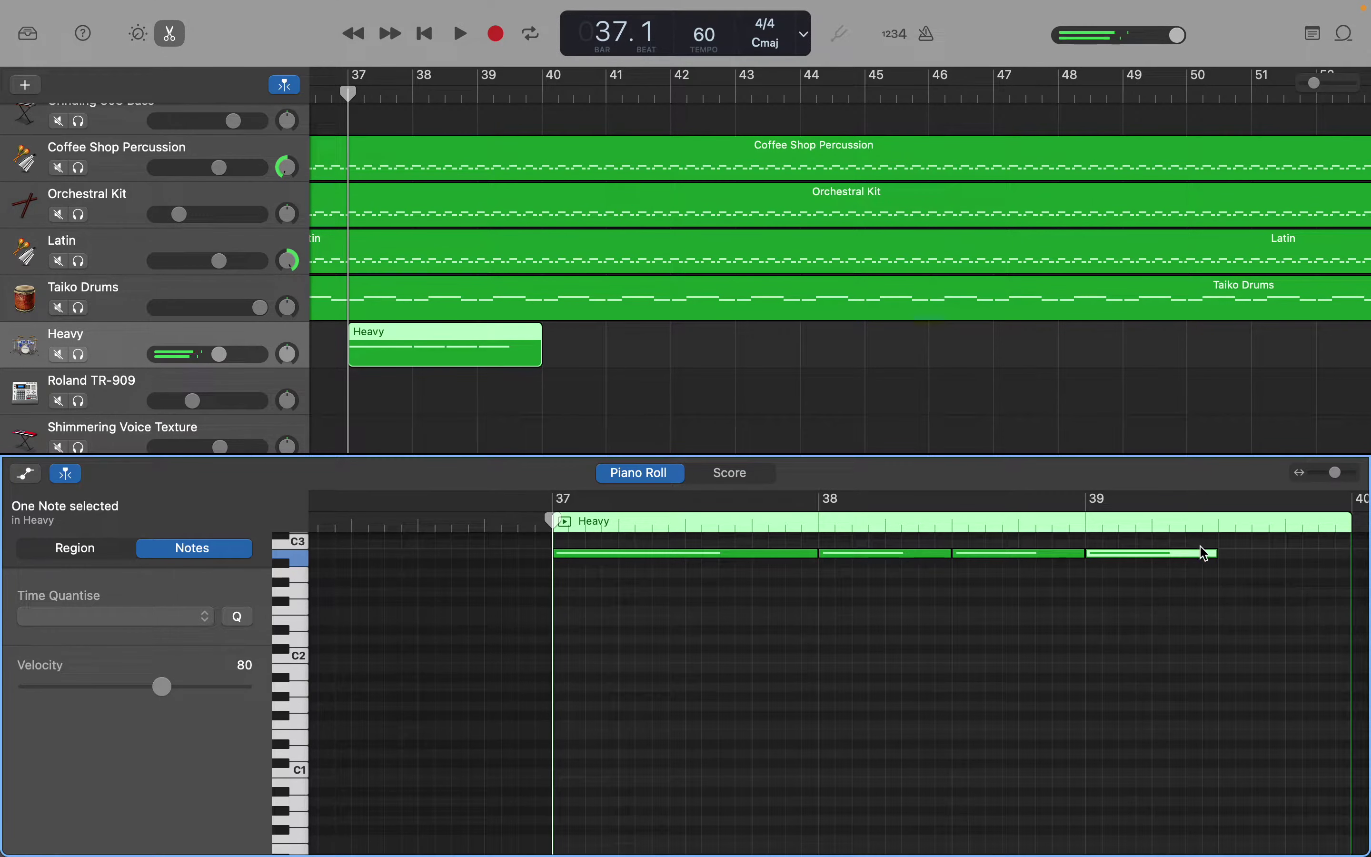
left_click_drag(1214, 551, 1150, 552)
right_click(1159, 558)
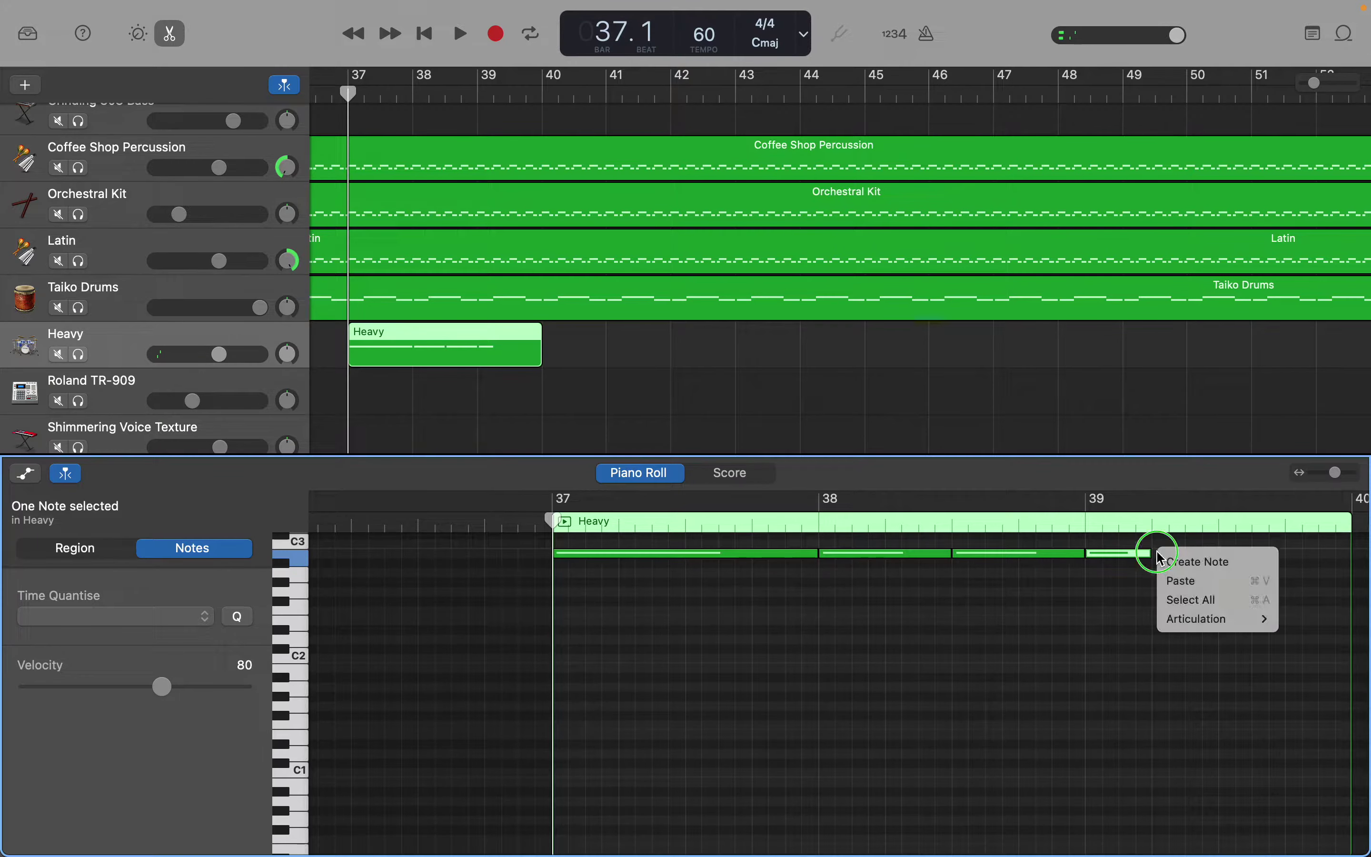
left_click(1167, 559)
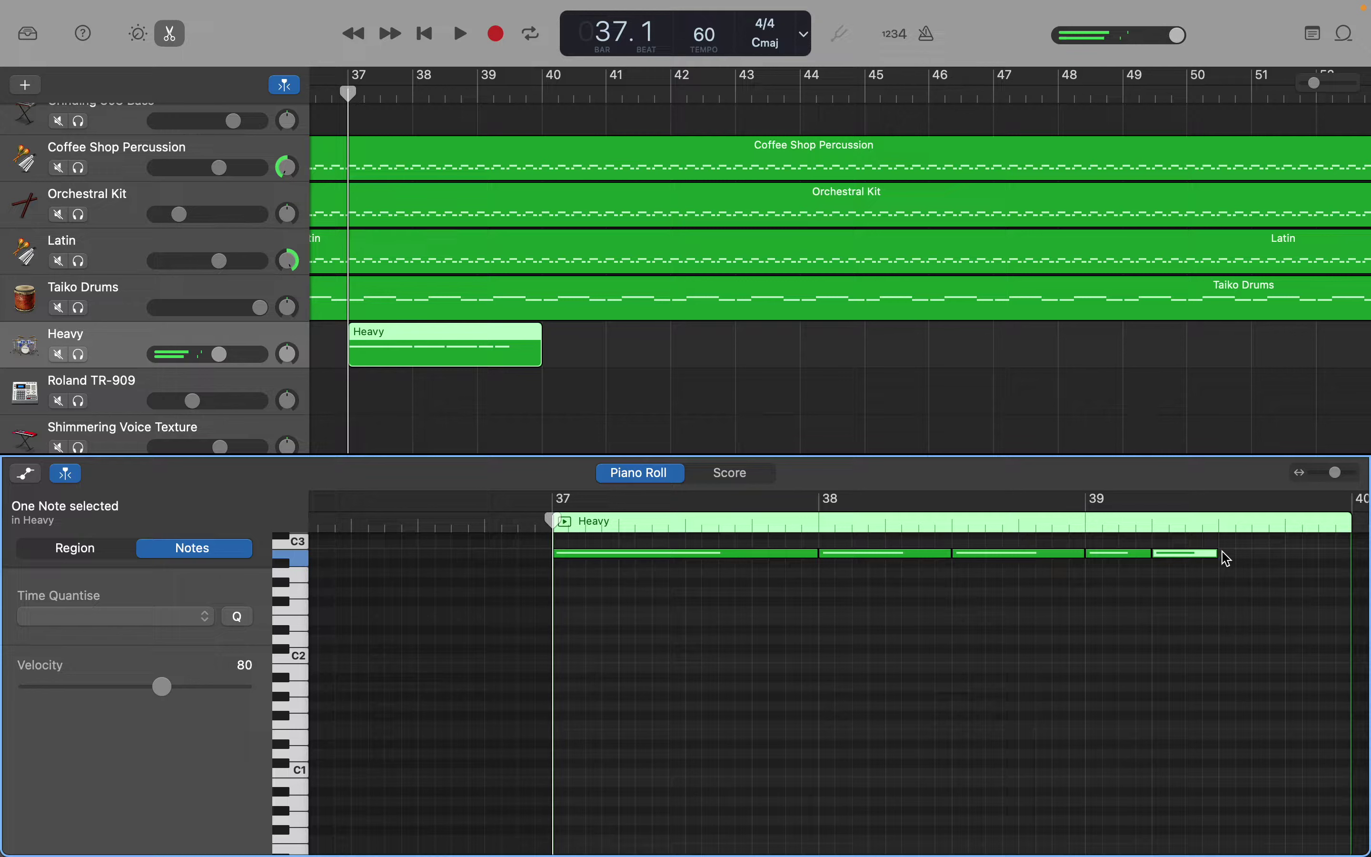
right_click(1226, 558)
left_click(1234, 560)
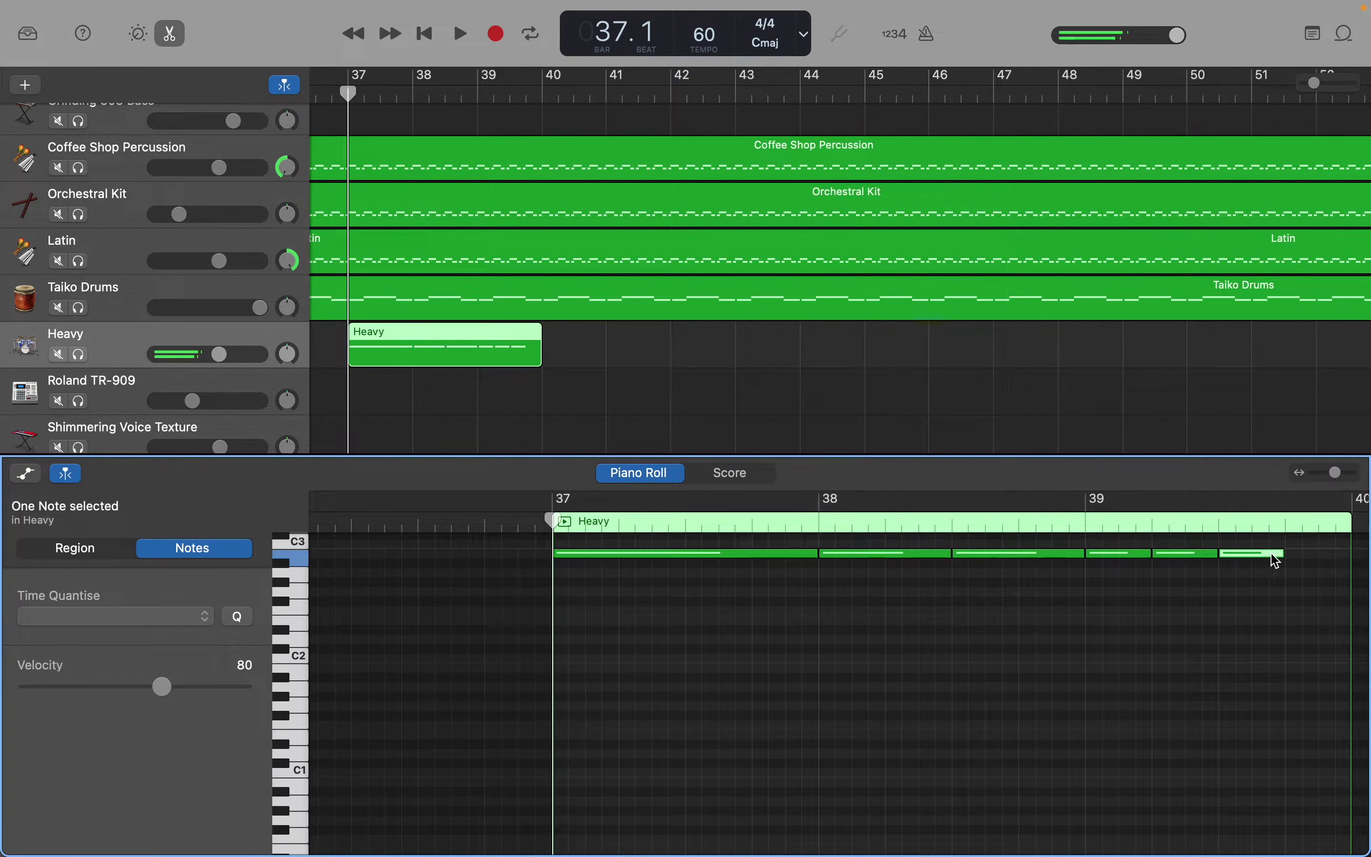
right_click(1291, 559)
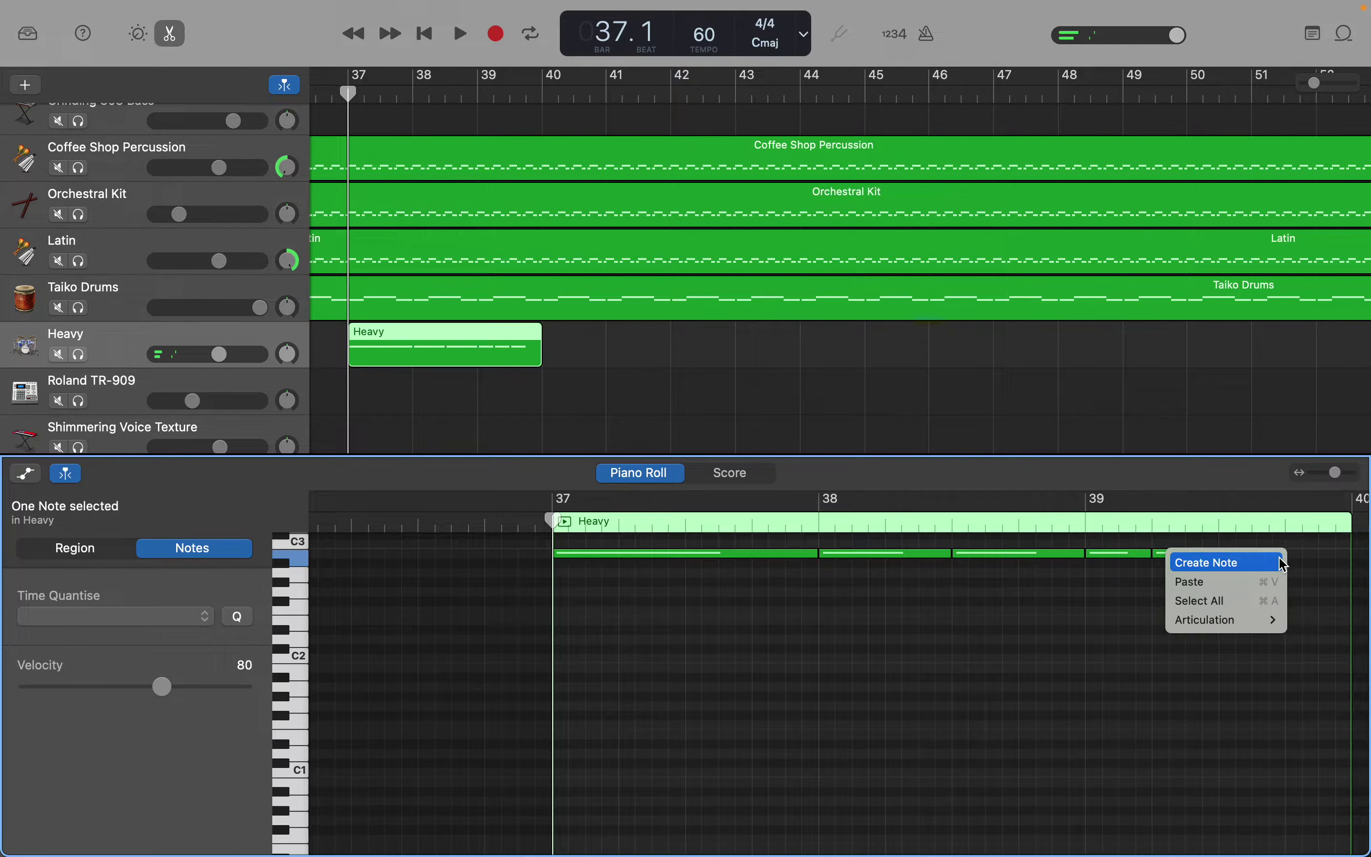
left_click(1279, 561)
Step: Fill bar 40 with eight consecutive B2 notes, each an eighth of a bar long
scroll(1275, 564, "right", 5)
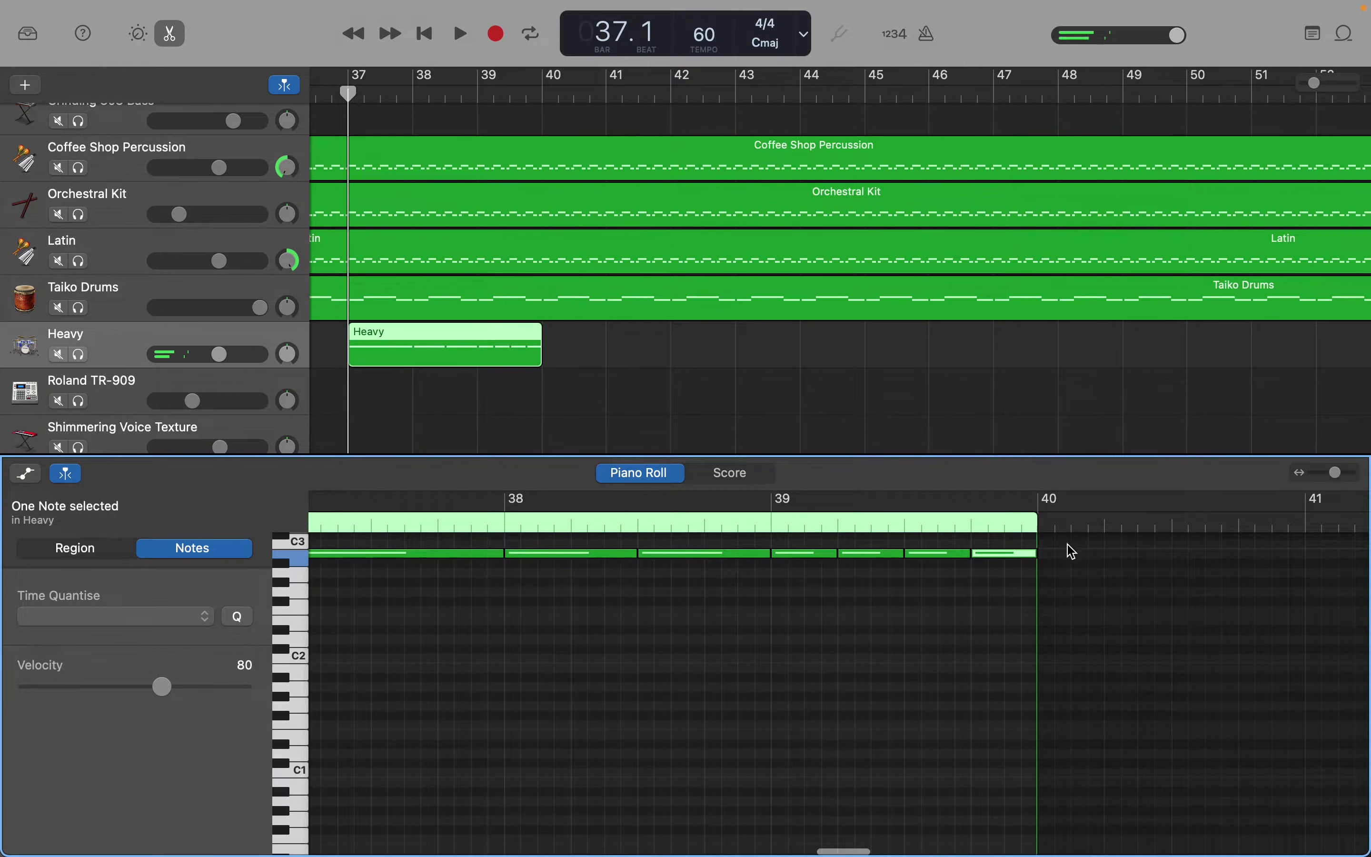
right_click(1049, 561)
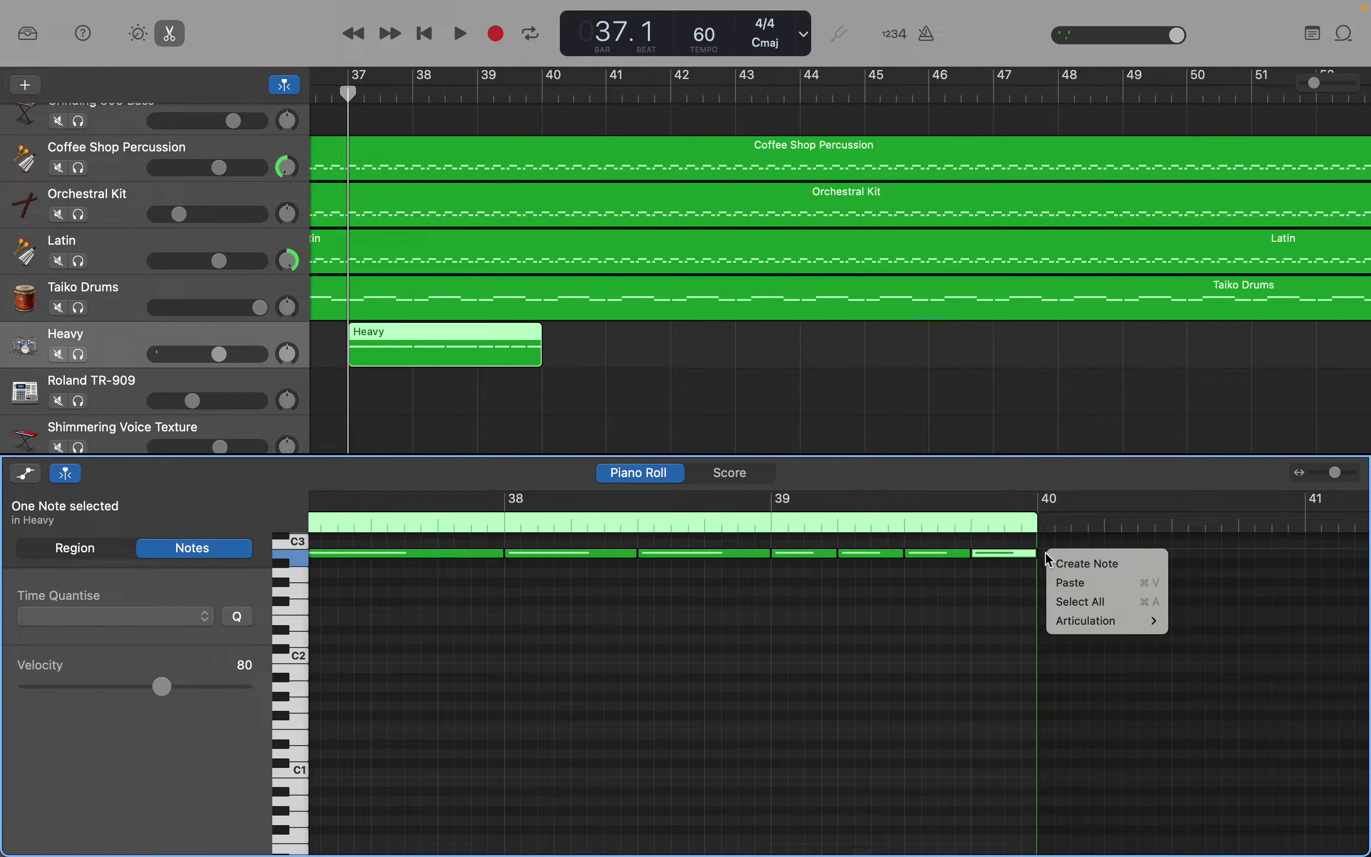
left_click(1075, 559)
left_click_drag(1097, 550, 1068, 550)
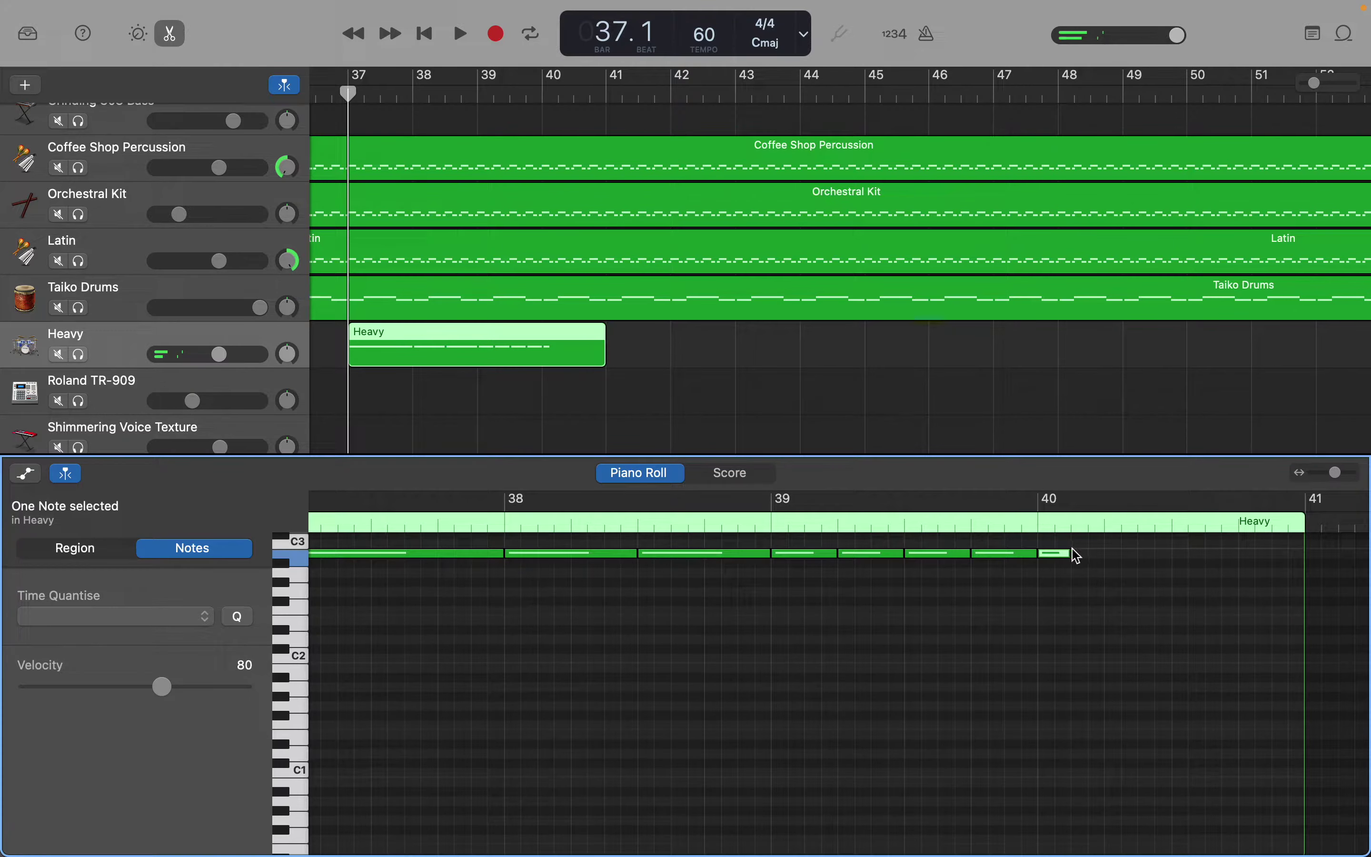
right_click(1079, 559)
left_click(1099, 556)
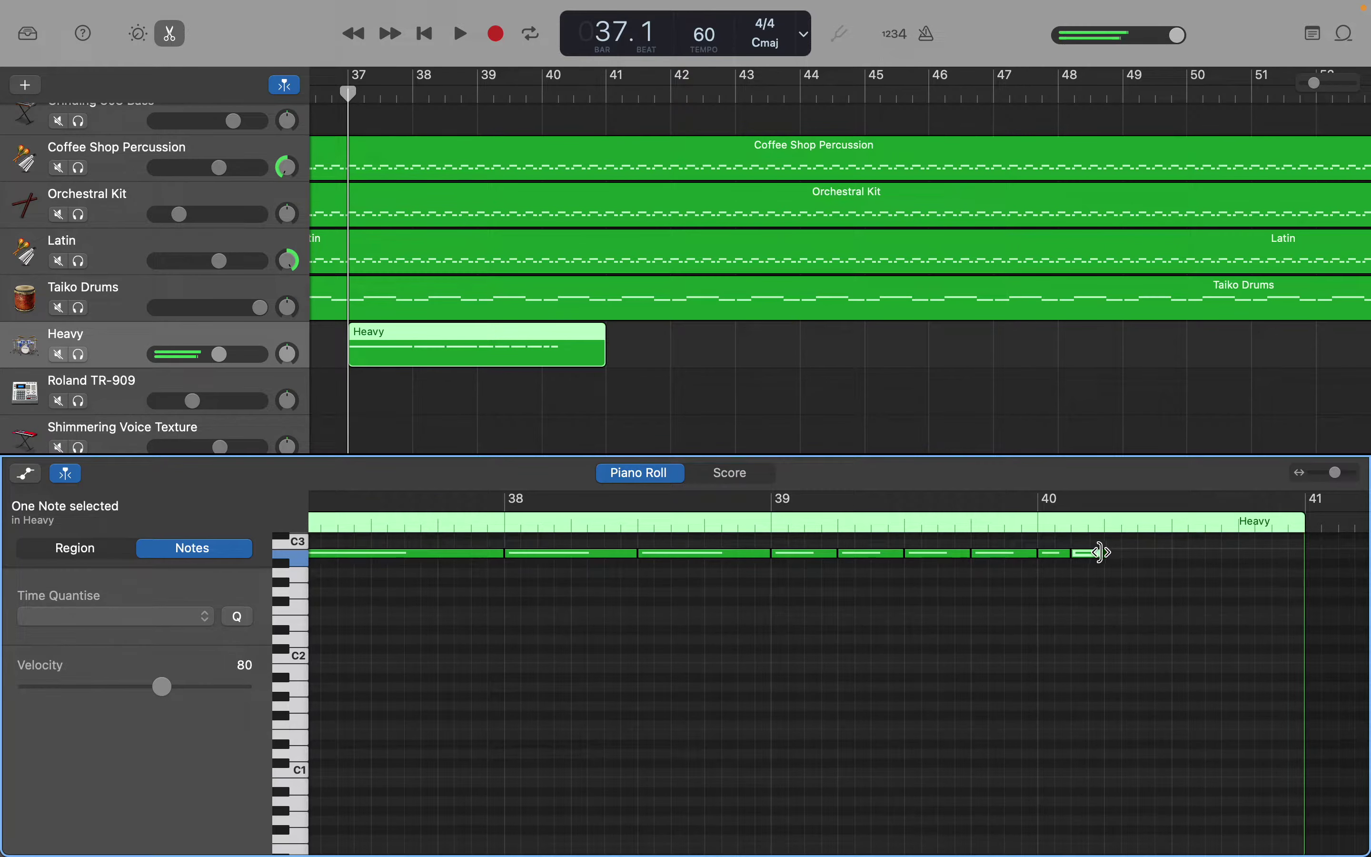
right_click(1111, 561)
left_click(1115, 562)
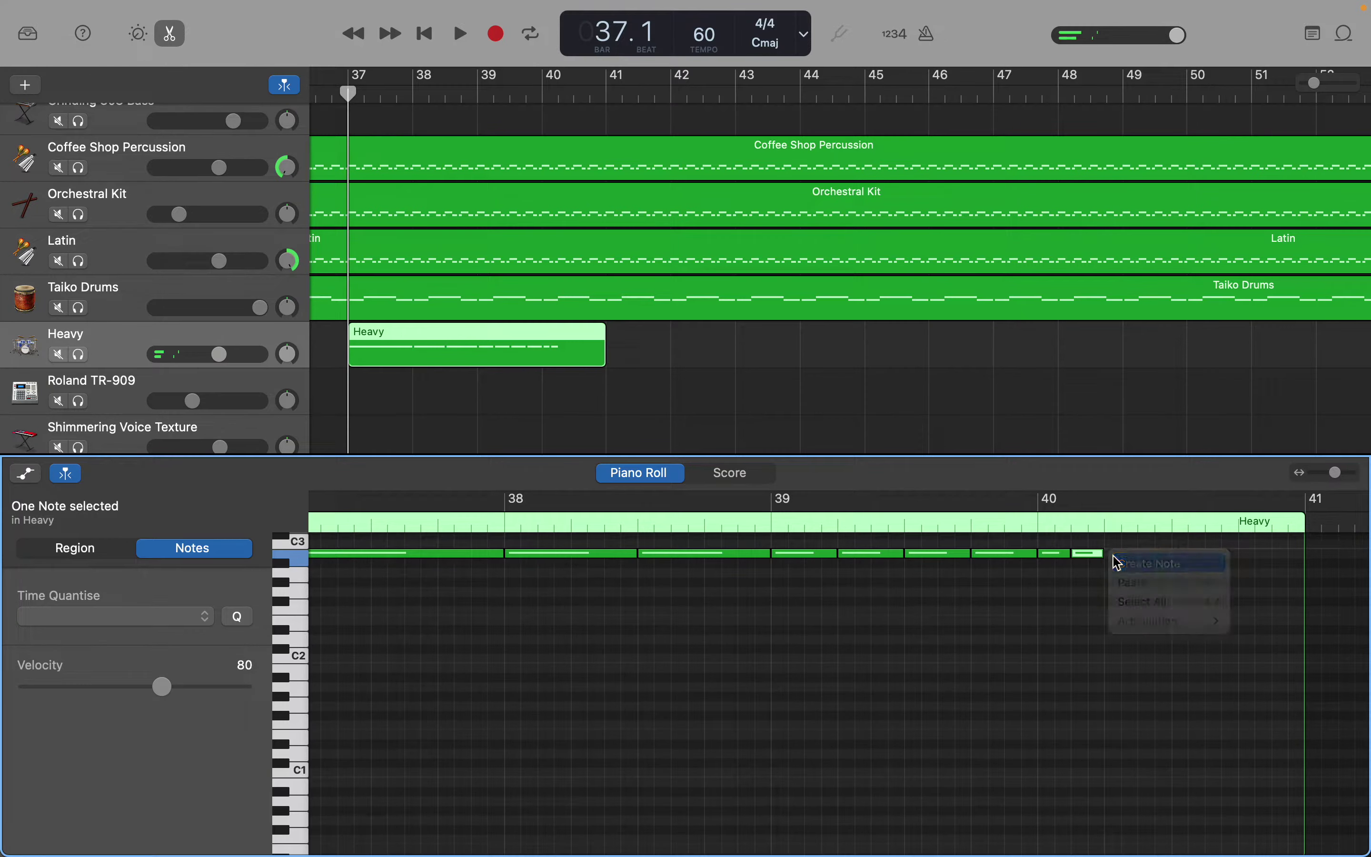
right_click(1144, 560)
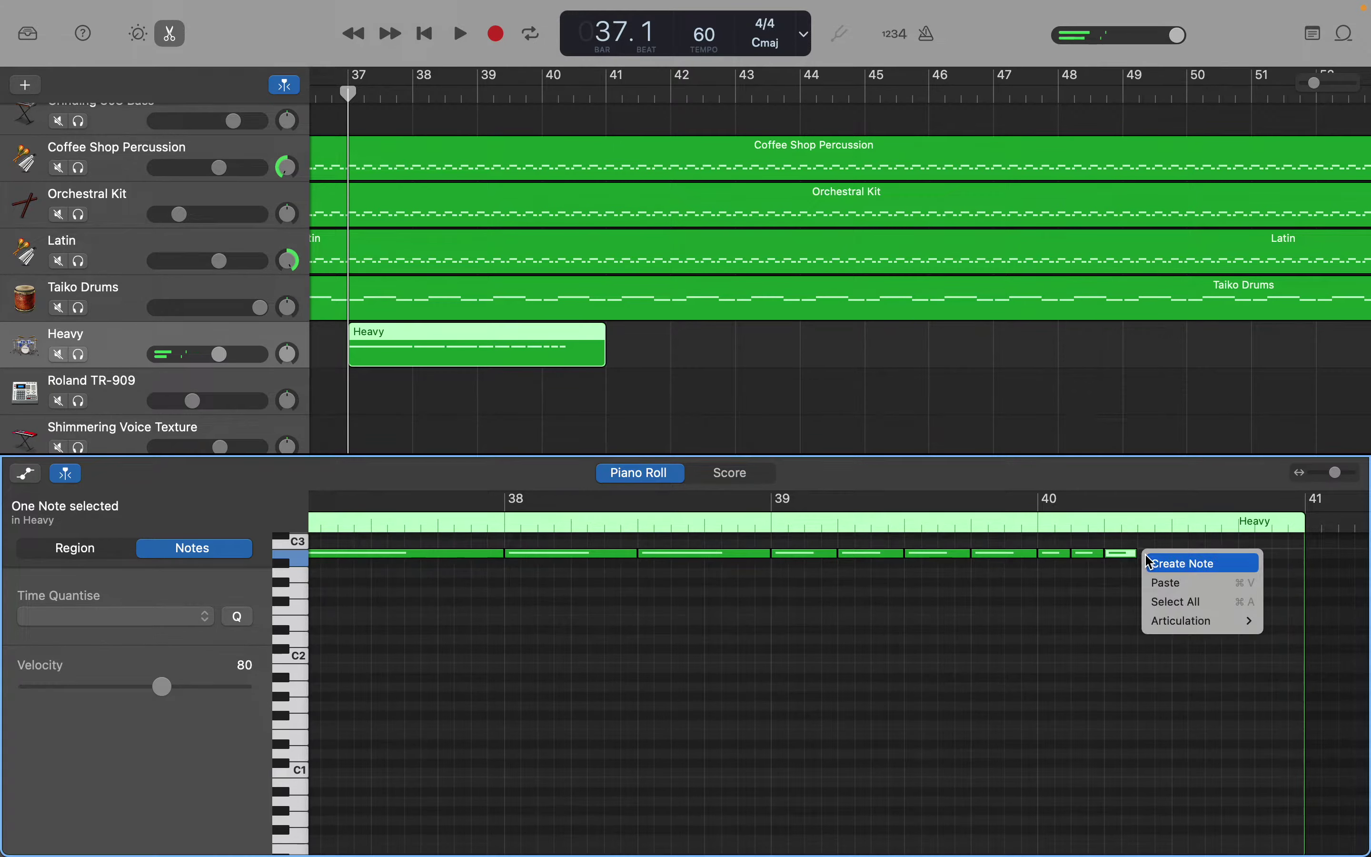
left_click(1162, 564)
right_click(1180, 561)
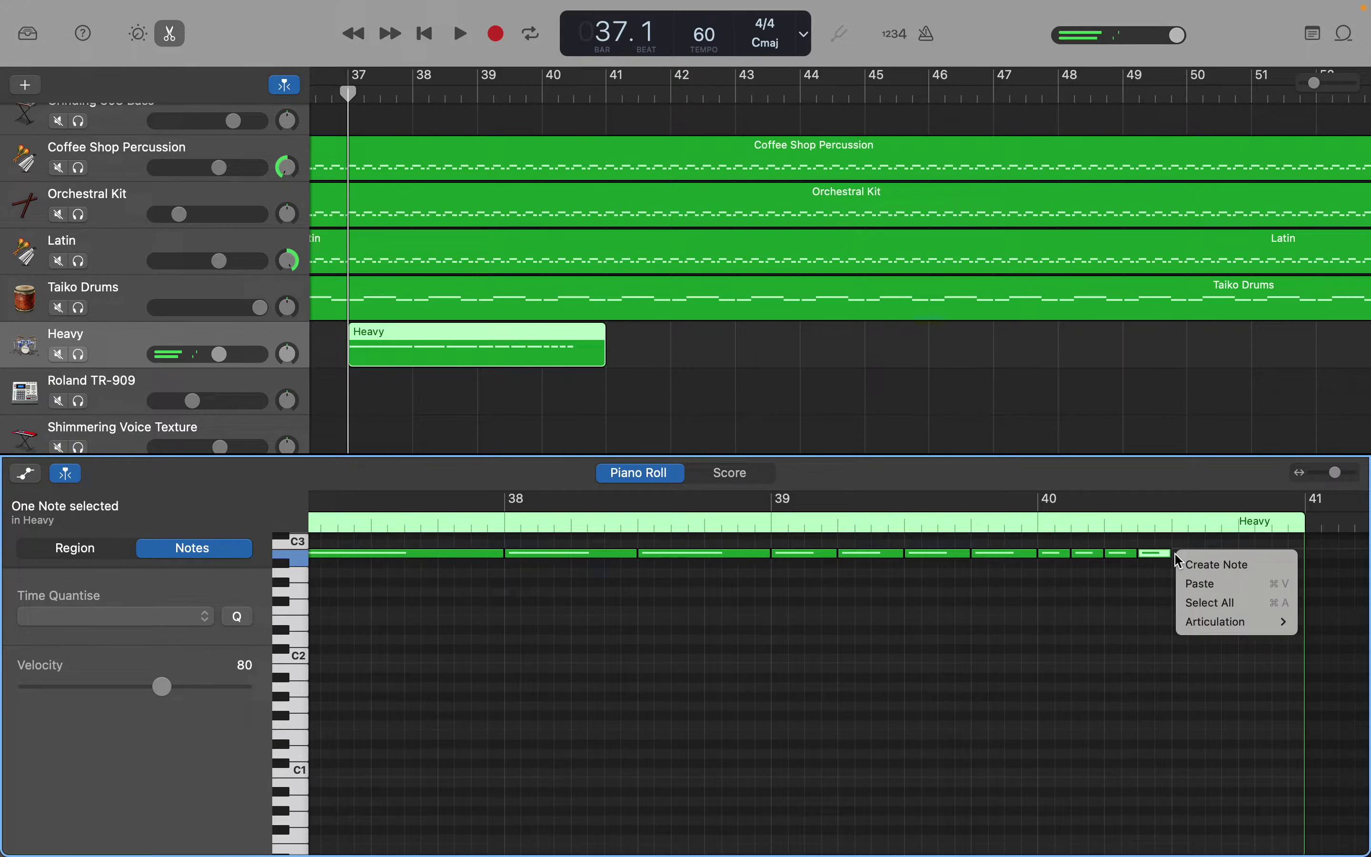
left_click(1186, 563)
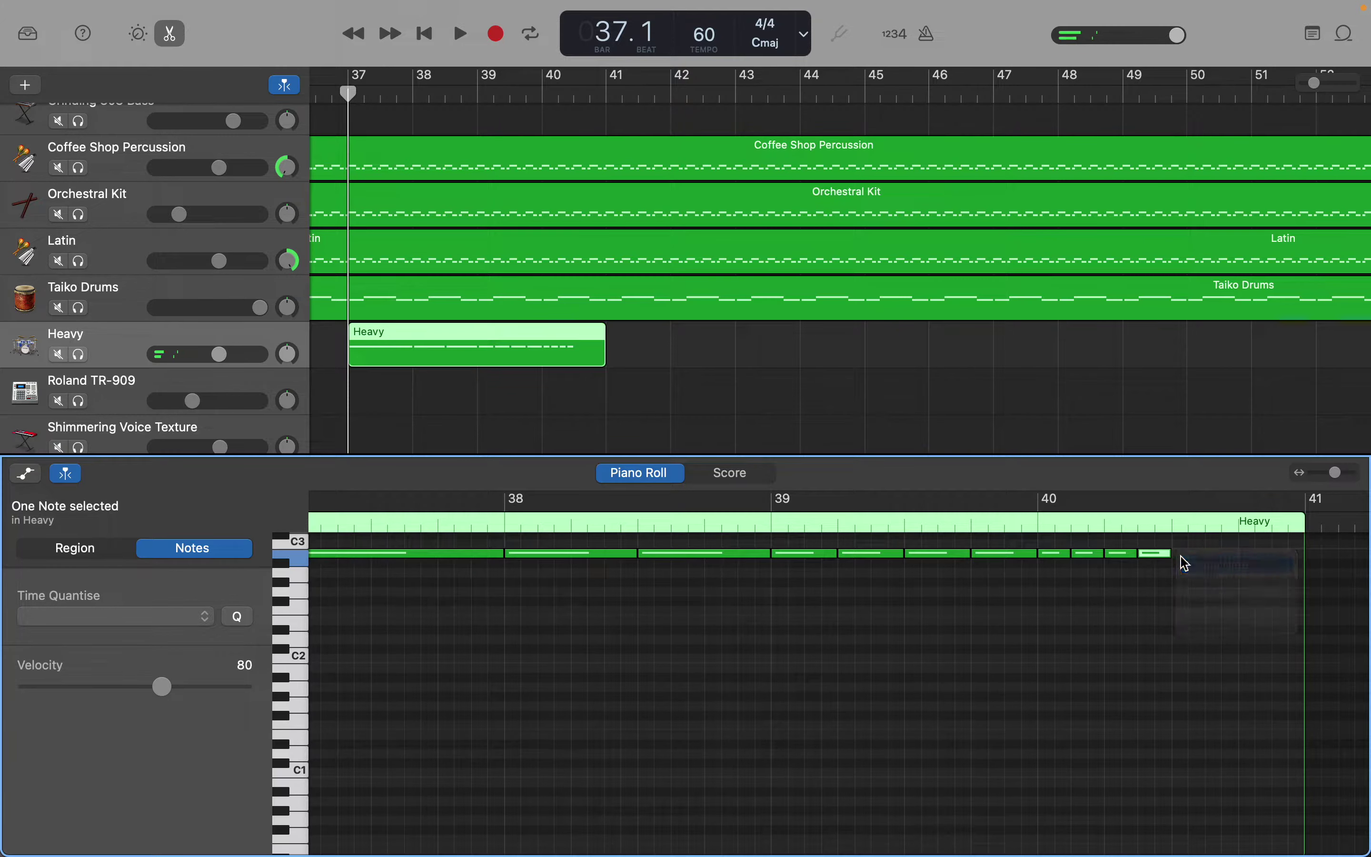
right_click(1210, 560)
left_click(1219, 563)
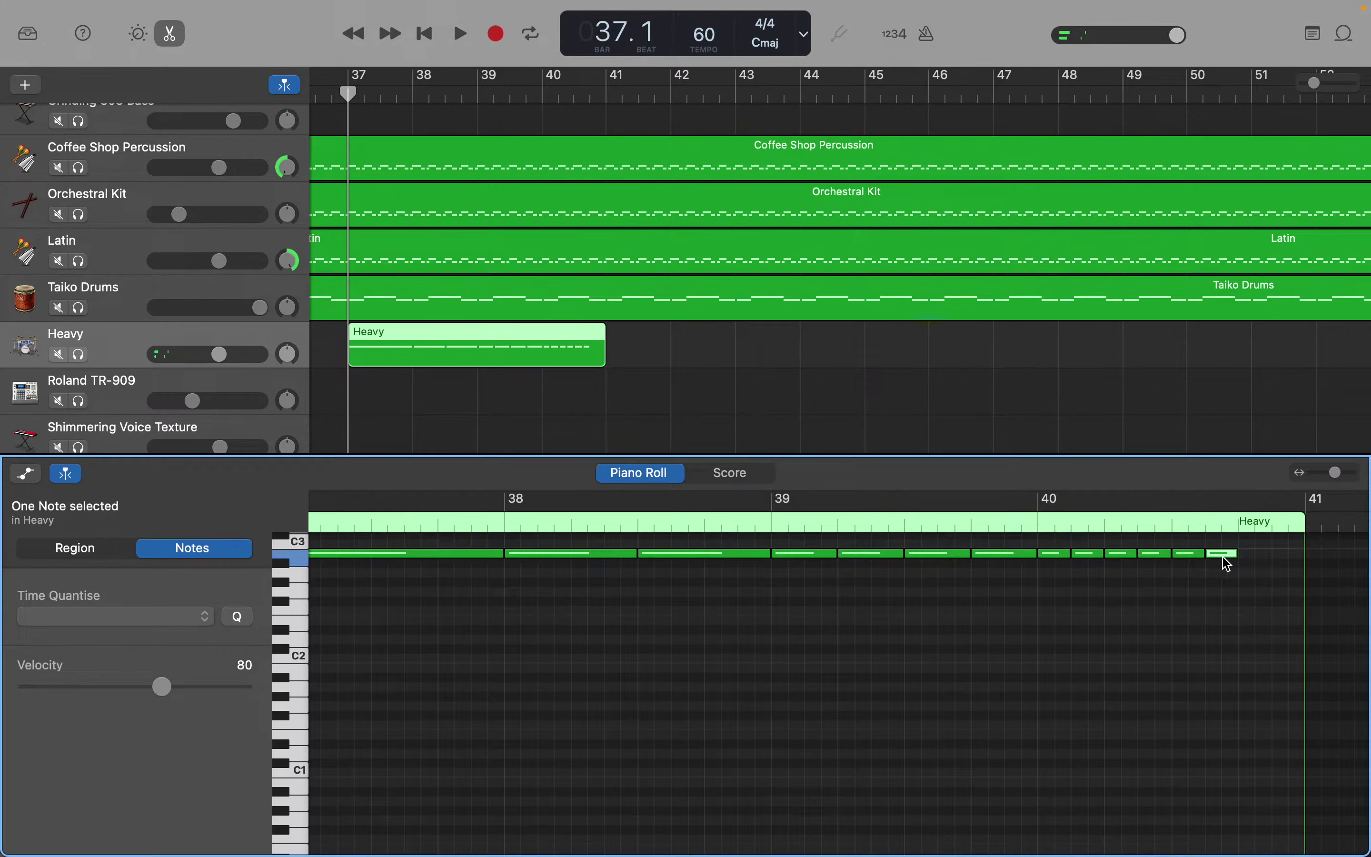
right_click(1247, 561)
left_click(1255, 563)
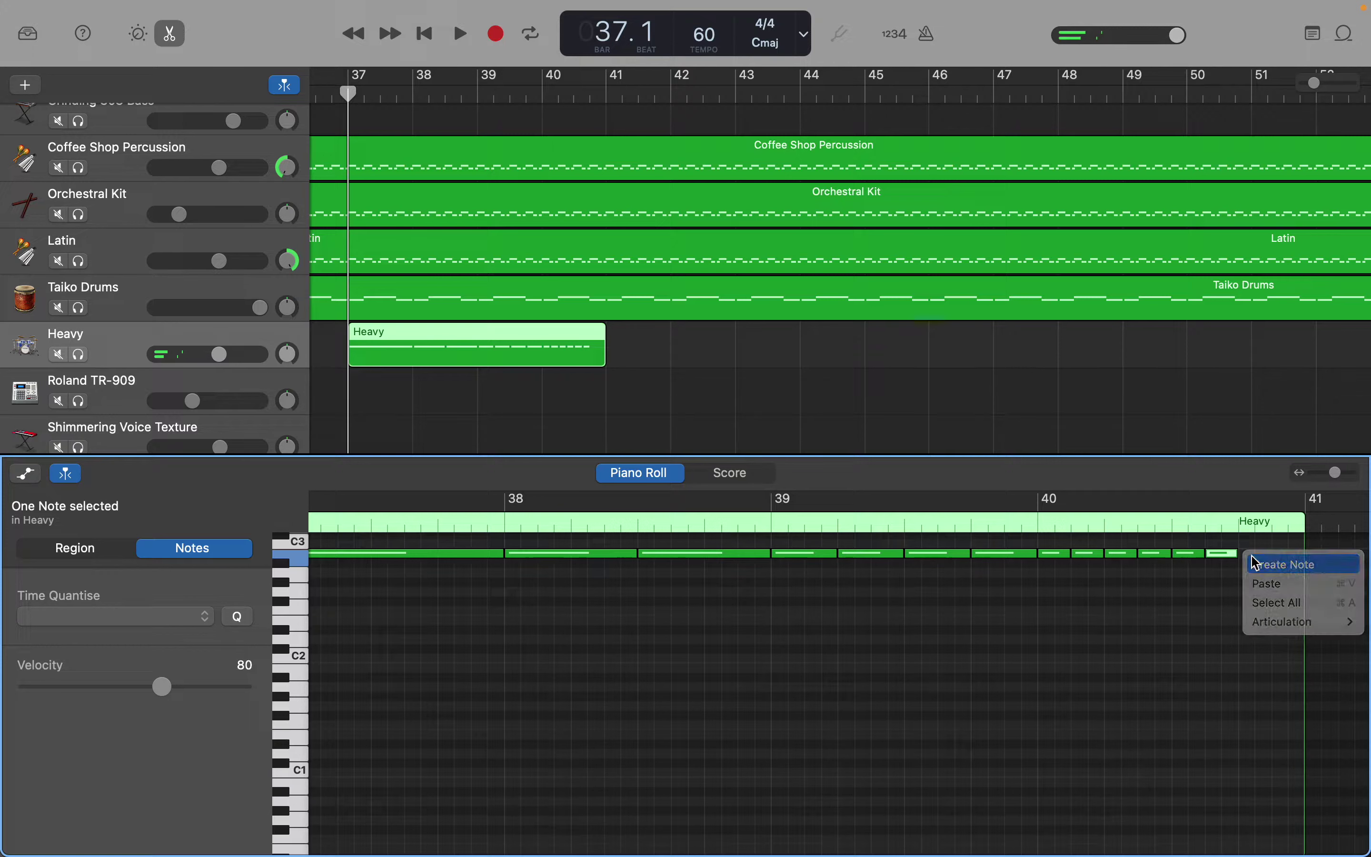
right_click(1281, 561)
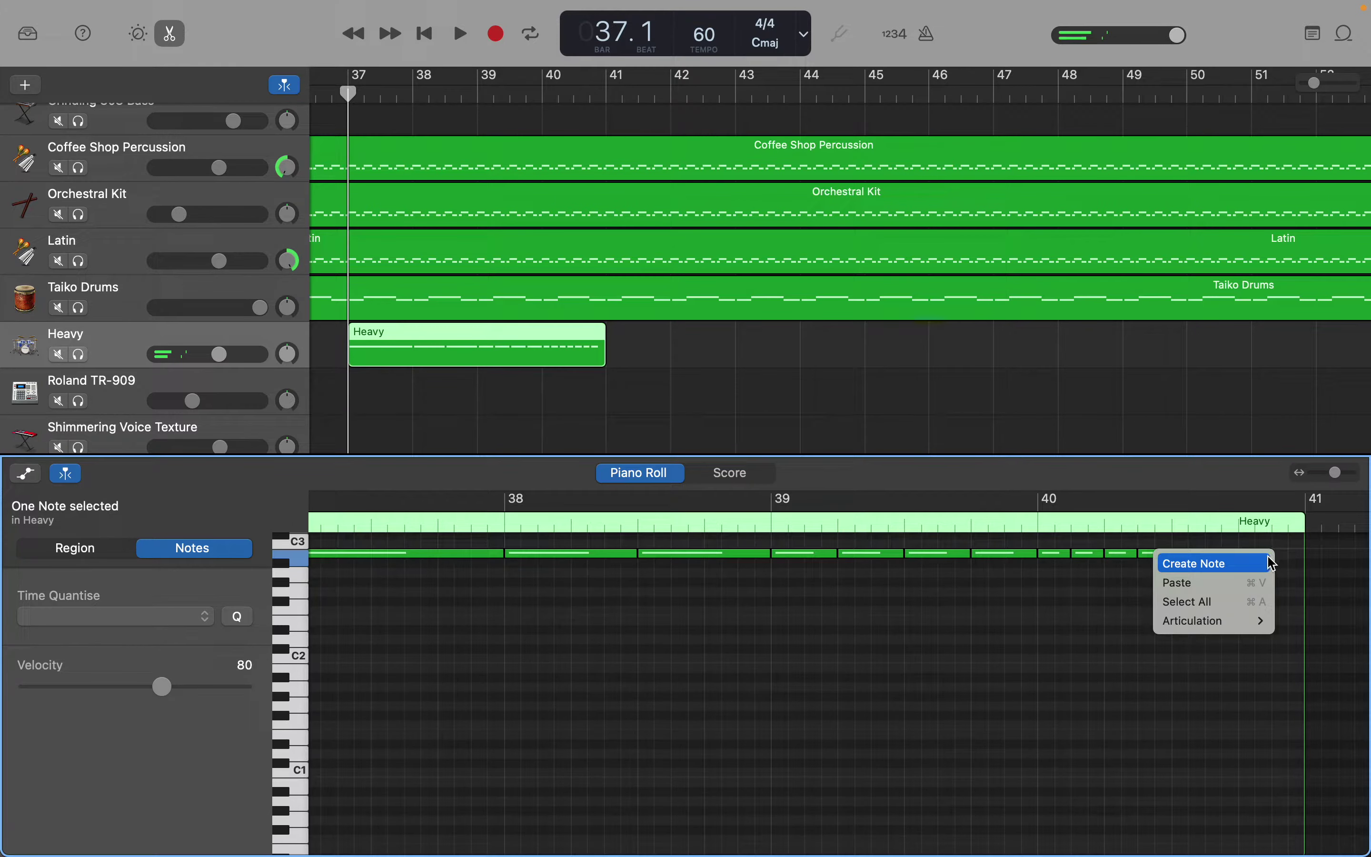
left_click(1272, 564)
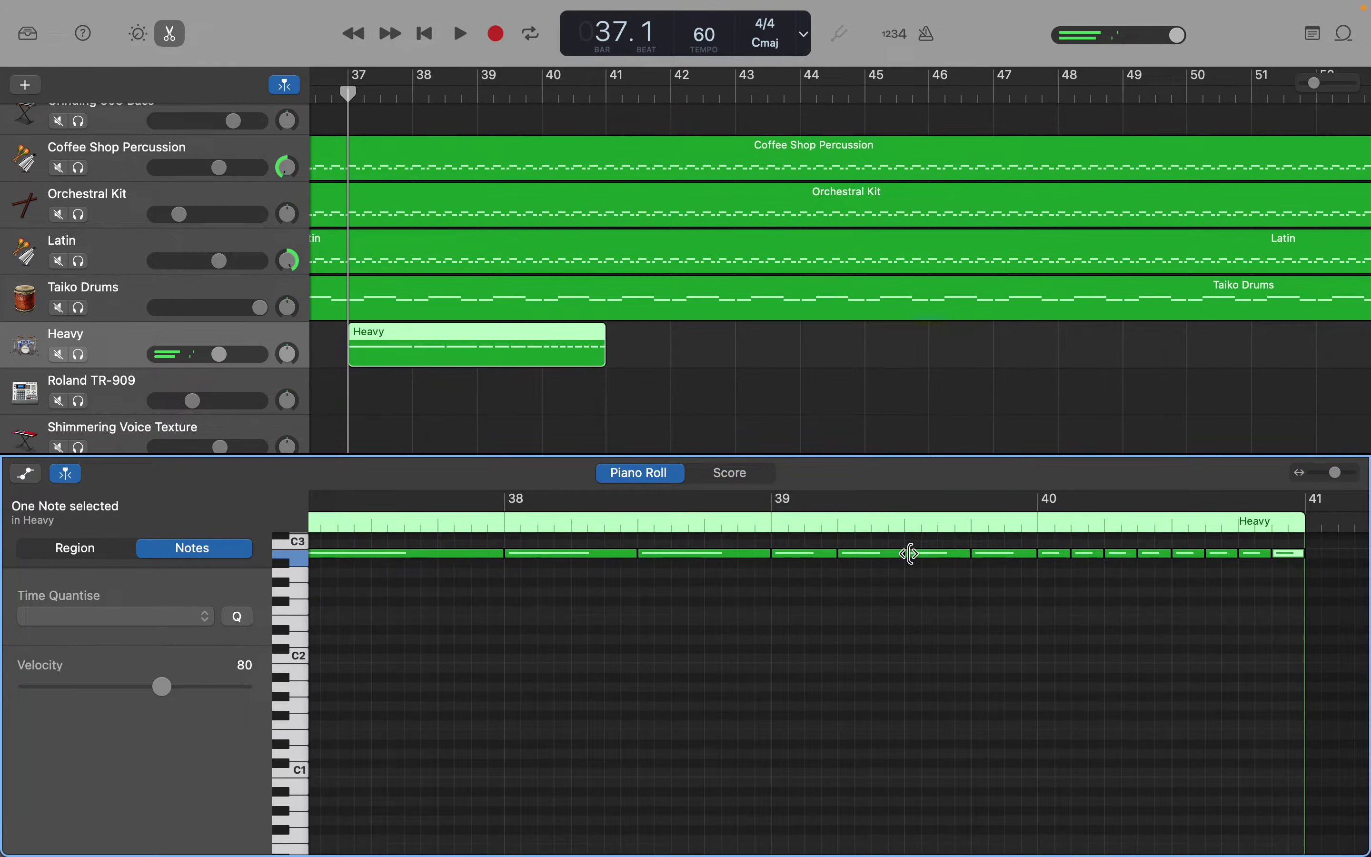
Step: Place the playhead at the start of bar 41 and select all notes in the Heavy region
left_click_drag(347, 96, 638, 129)
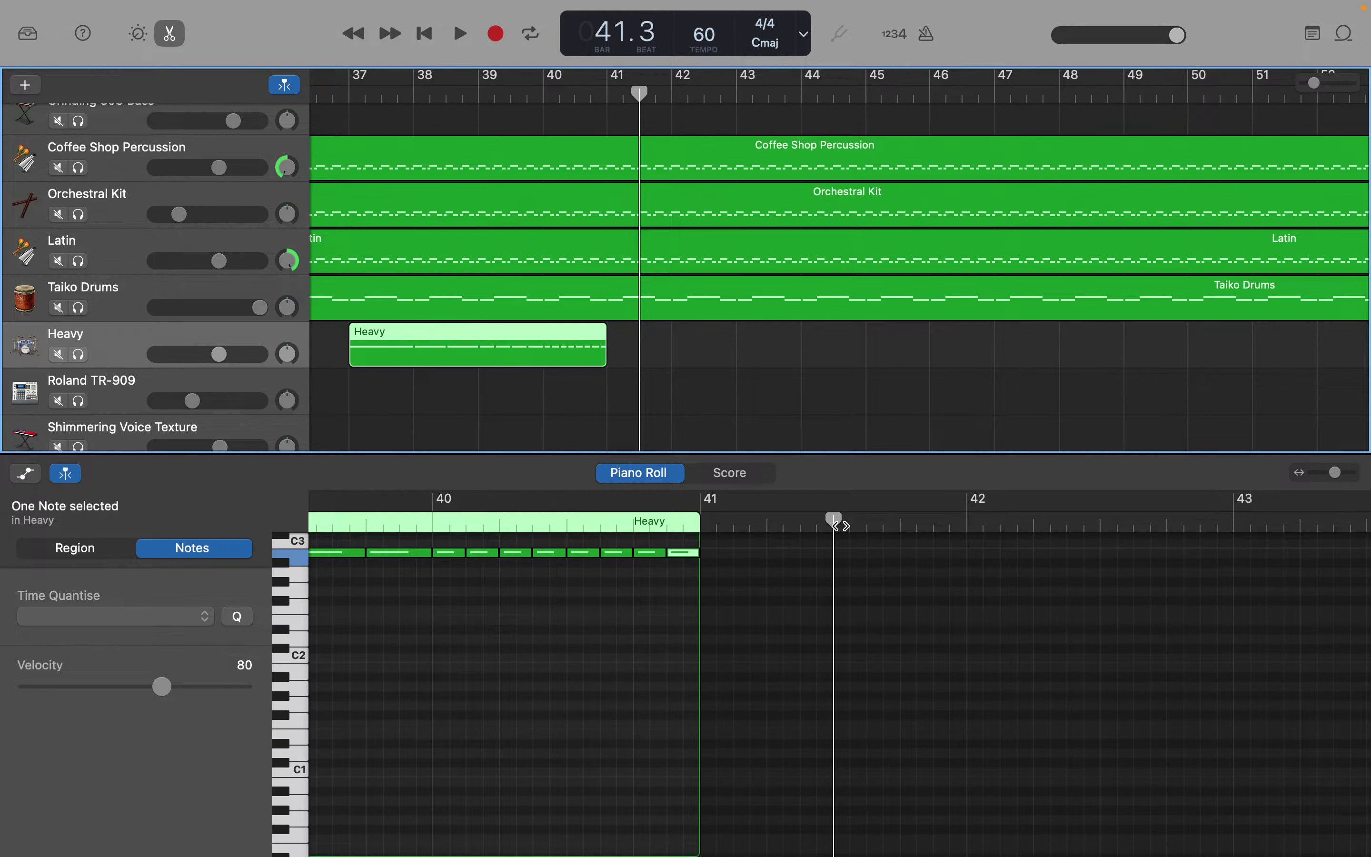
left_click_drag(838, 526, 229, 543)
left_click(688, 575)
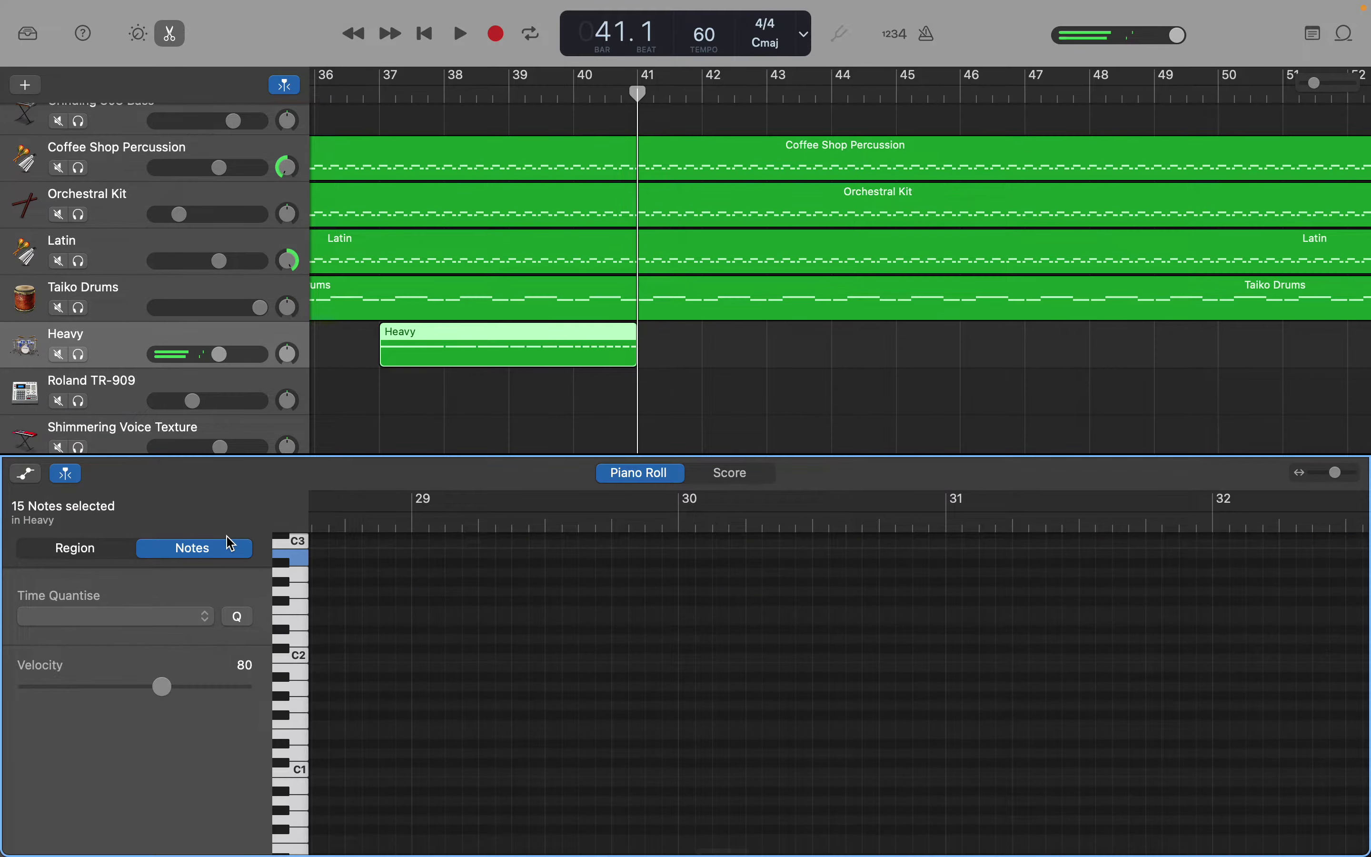
Step: Paste the four-bar drum pattern repeatedly on the Heavy track from bar 41 up to bar 85
key("super+r")
key("super+r")
key("super+r")
key("super+r")
key("super+r")
key("super+r")
key("super+r")
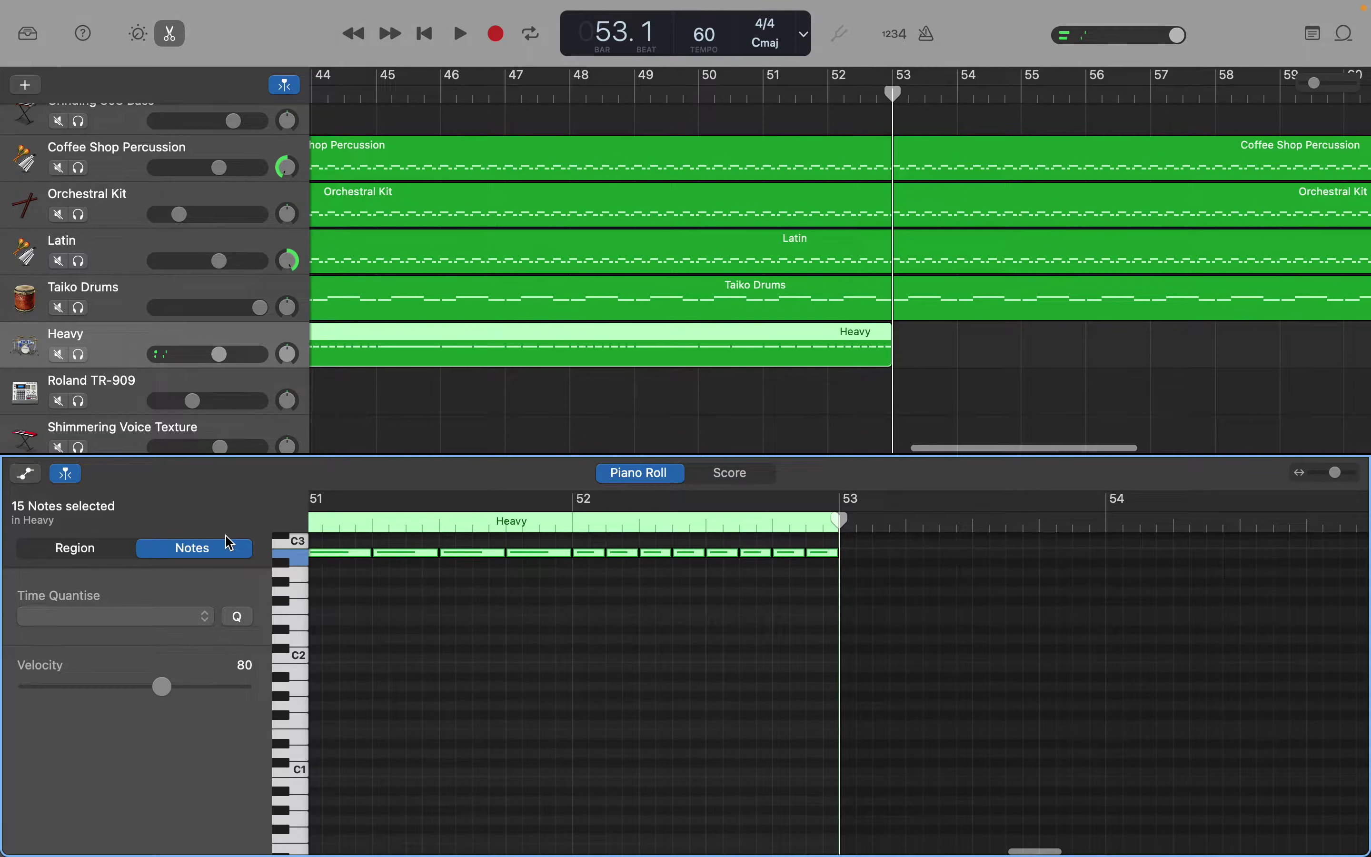
key("super+r")
key("super+r")
key("super+r")
key("super+r")
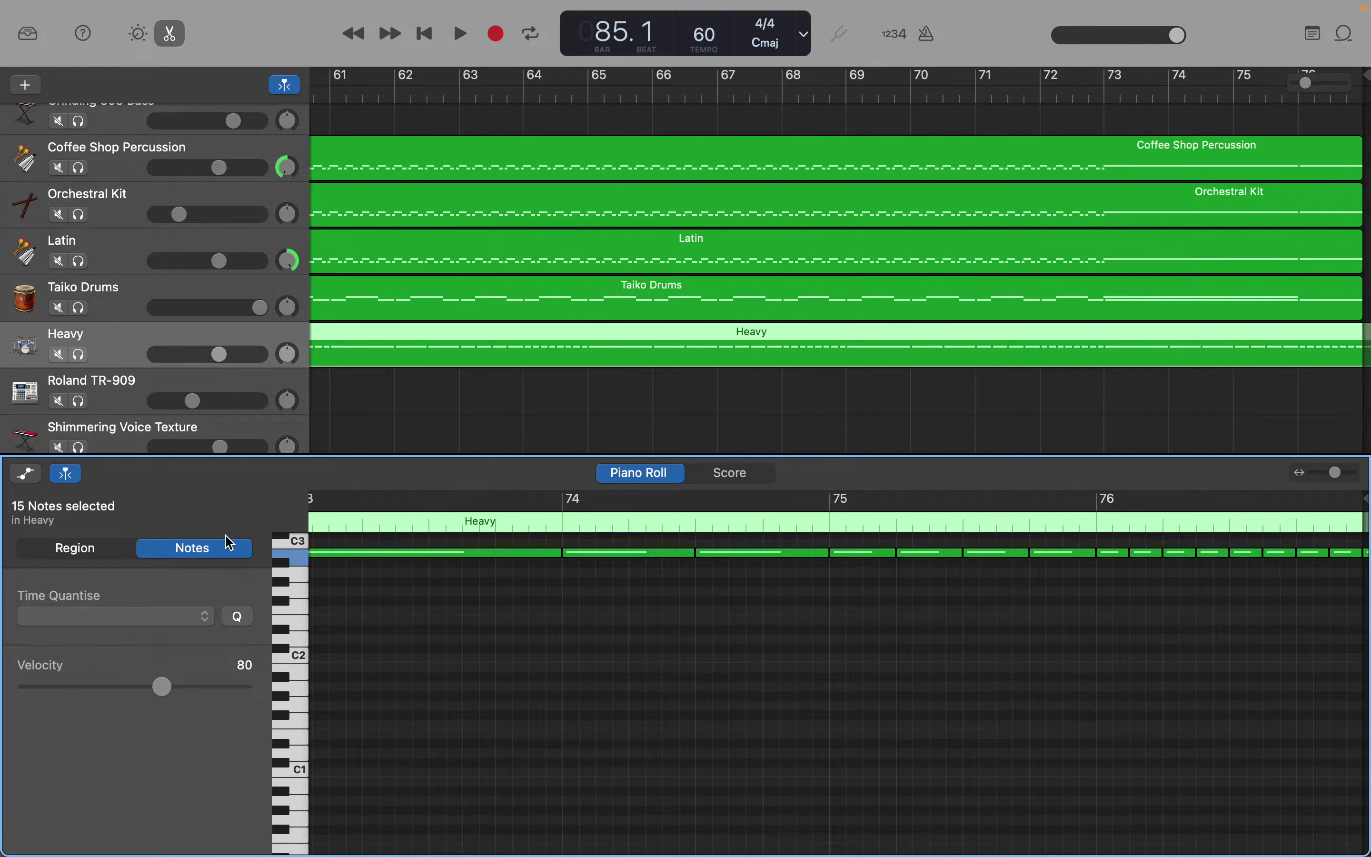
Step: Undo the repeated pattern copies on the Heavy track
key("super+z")
key("super+z")
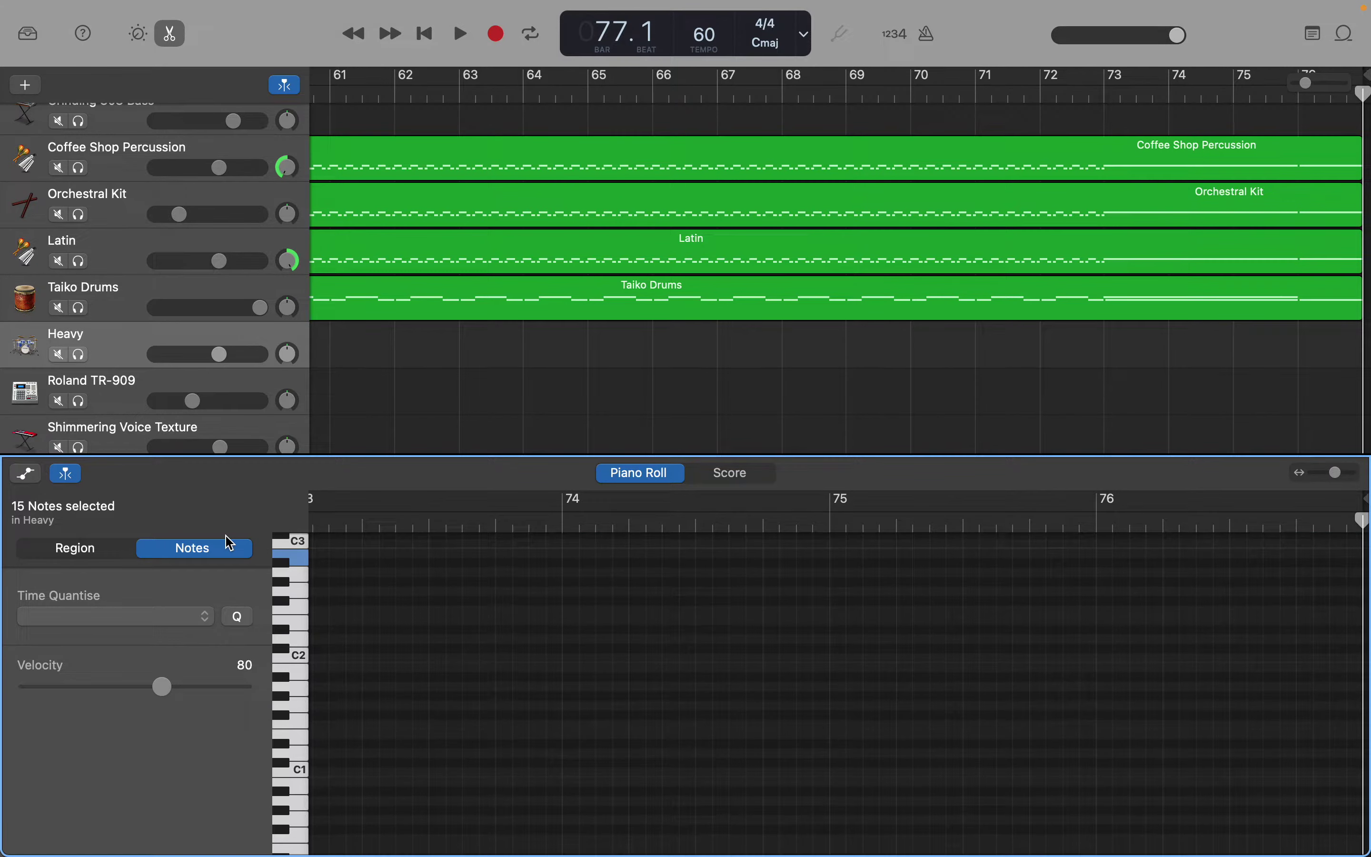
key("super+shift+z")
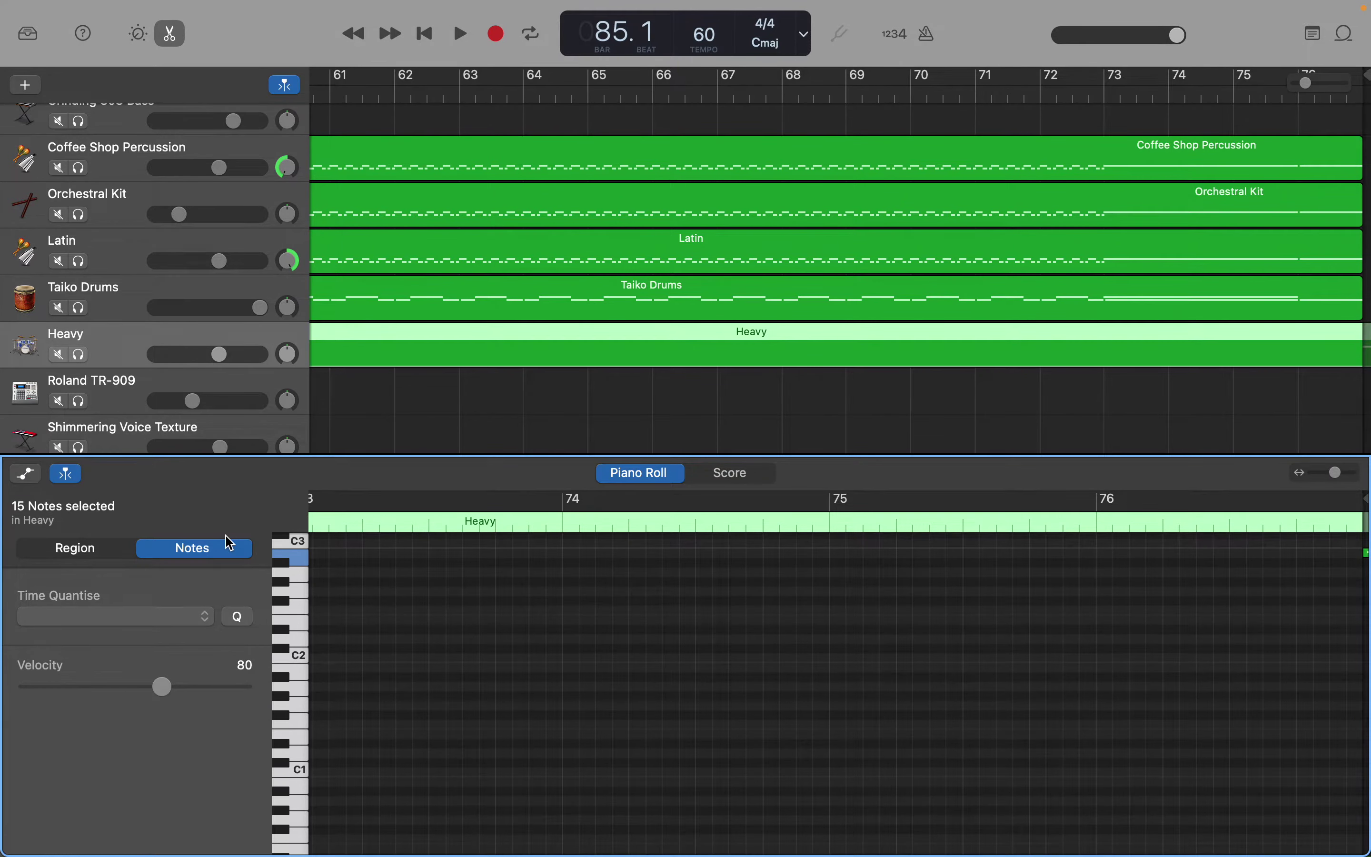
key("super+z")
key("super+z")
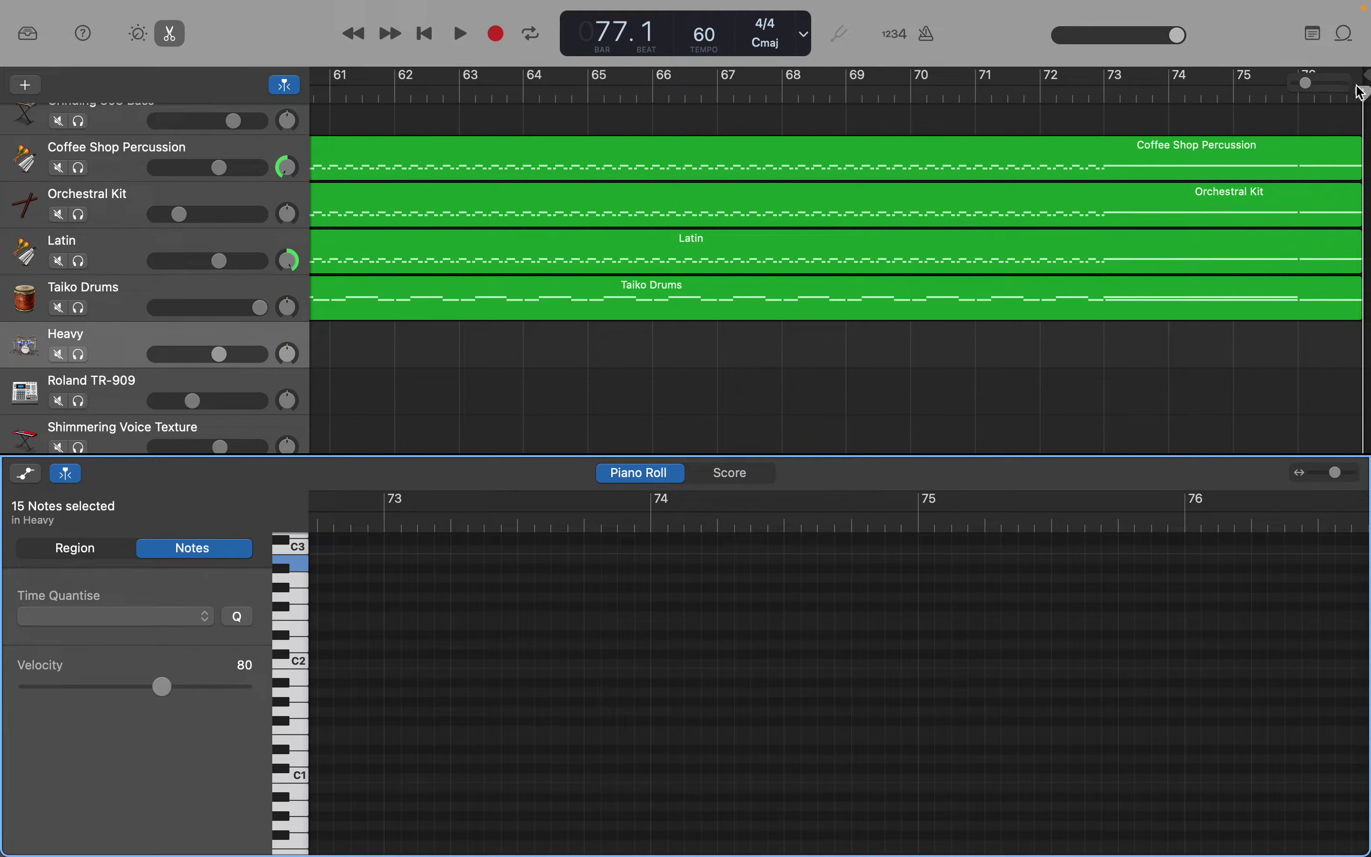
Step: Move the playhead back to bar 41 and paste the four-bar pattern eight times, filling the Heavy track up to bar 73
left_click_drag(1361, 95, 547, 242)
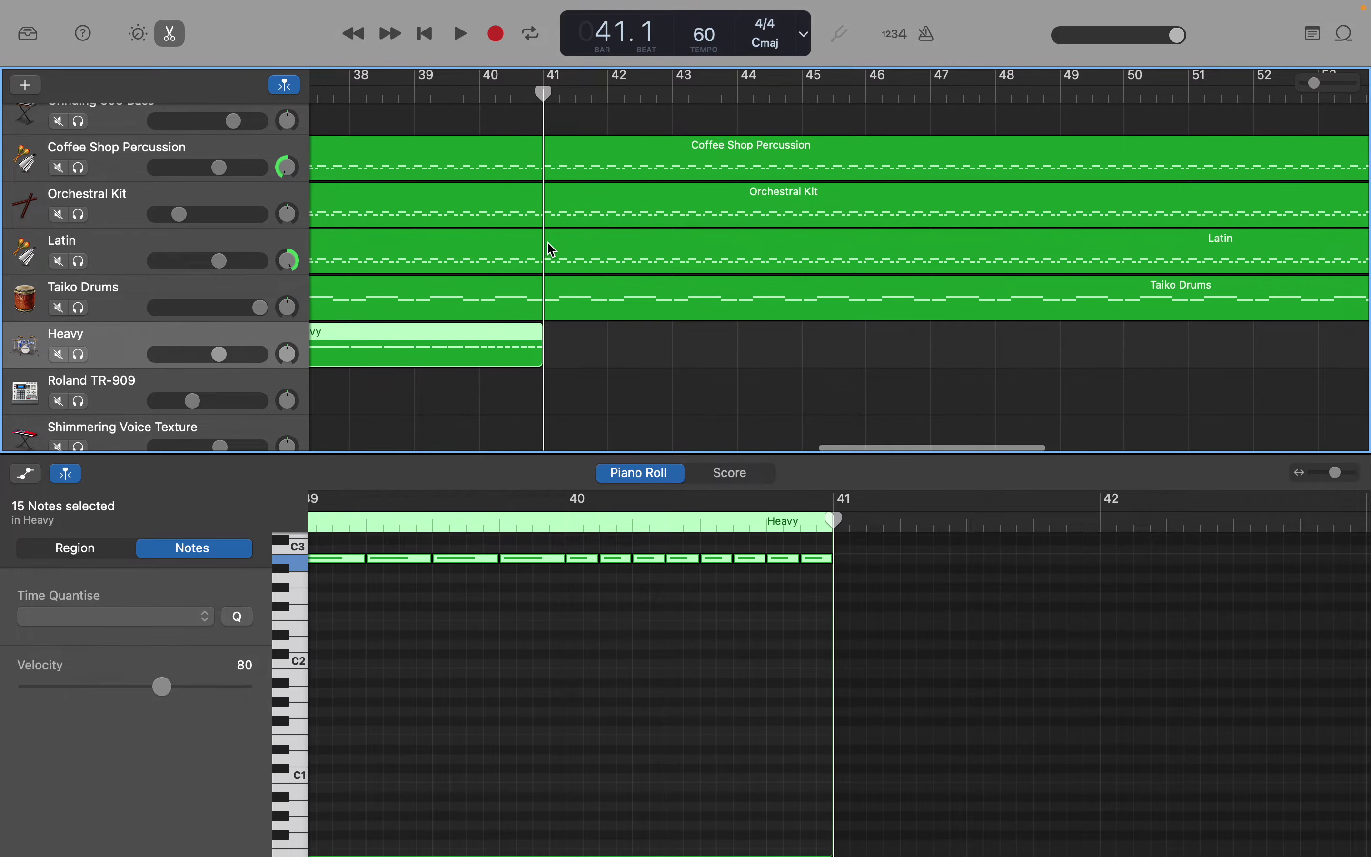
key("super+v")
key("super+v")
key("super+v")
key("super+v")
key("super+v")
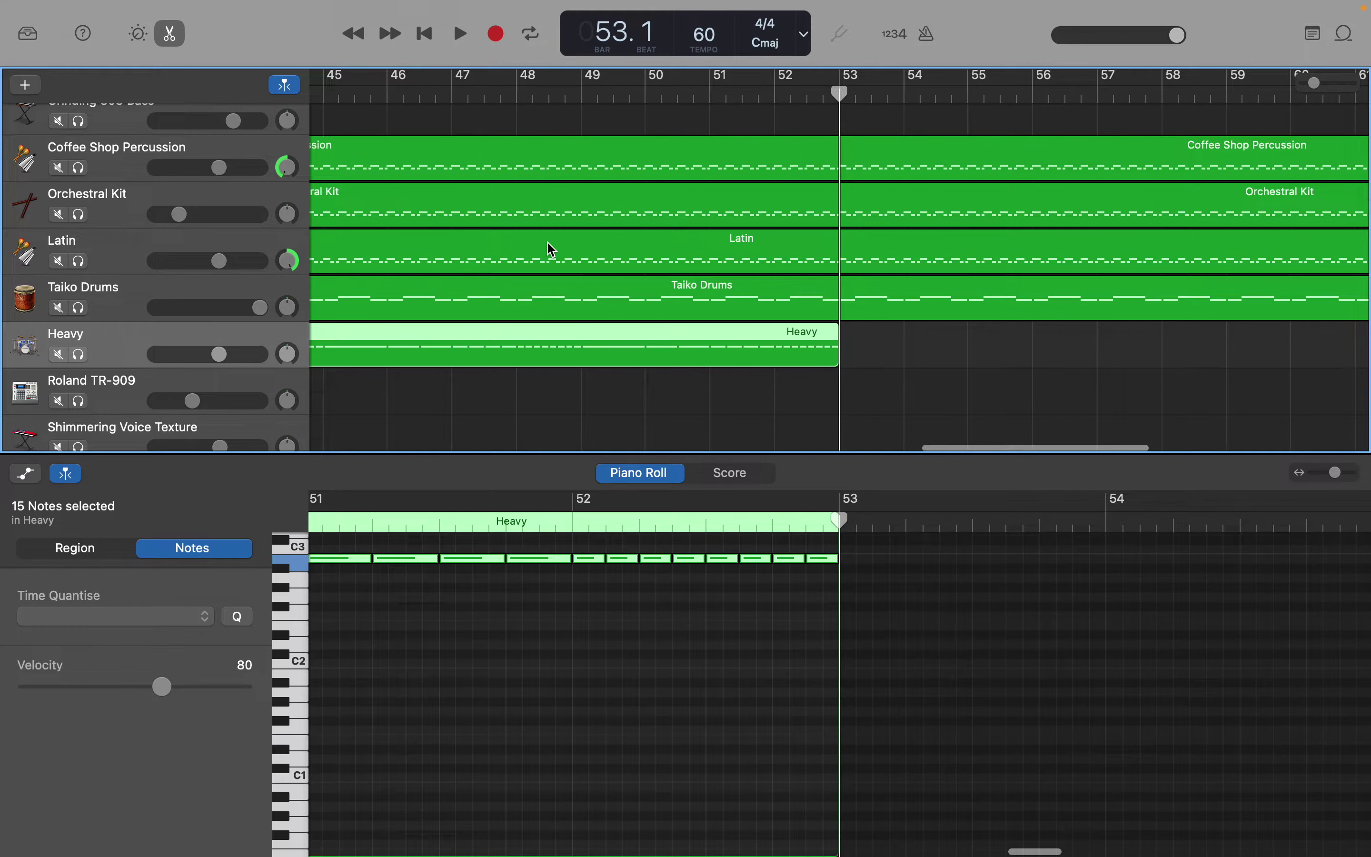
key("super+v")
key("super+v")
key("super+v")
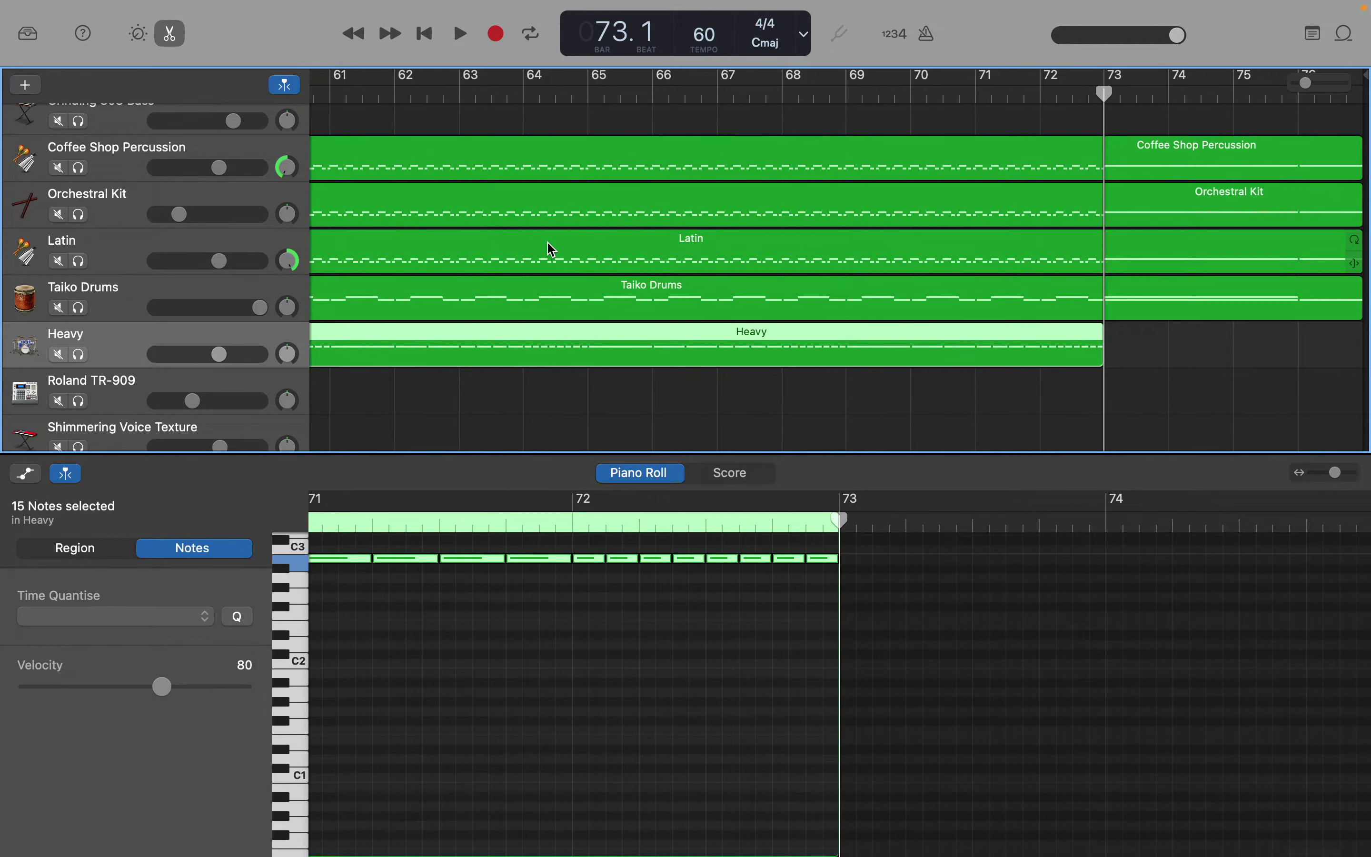
Step: Add two sustained notes on the Heavy track at the existing pitch, one spanning bars 73 to 76 and one from bar 76 to 77
right_click(853, 564)
left_click(867, 565)
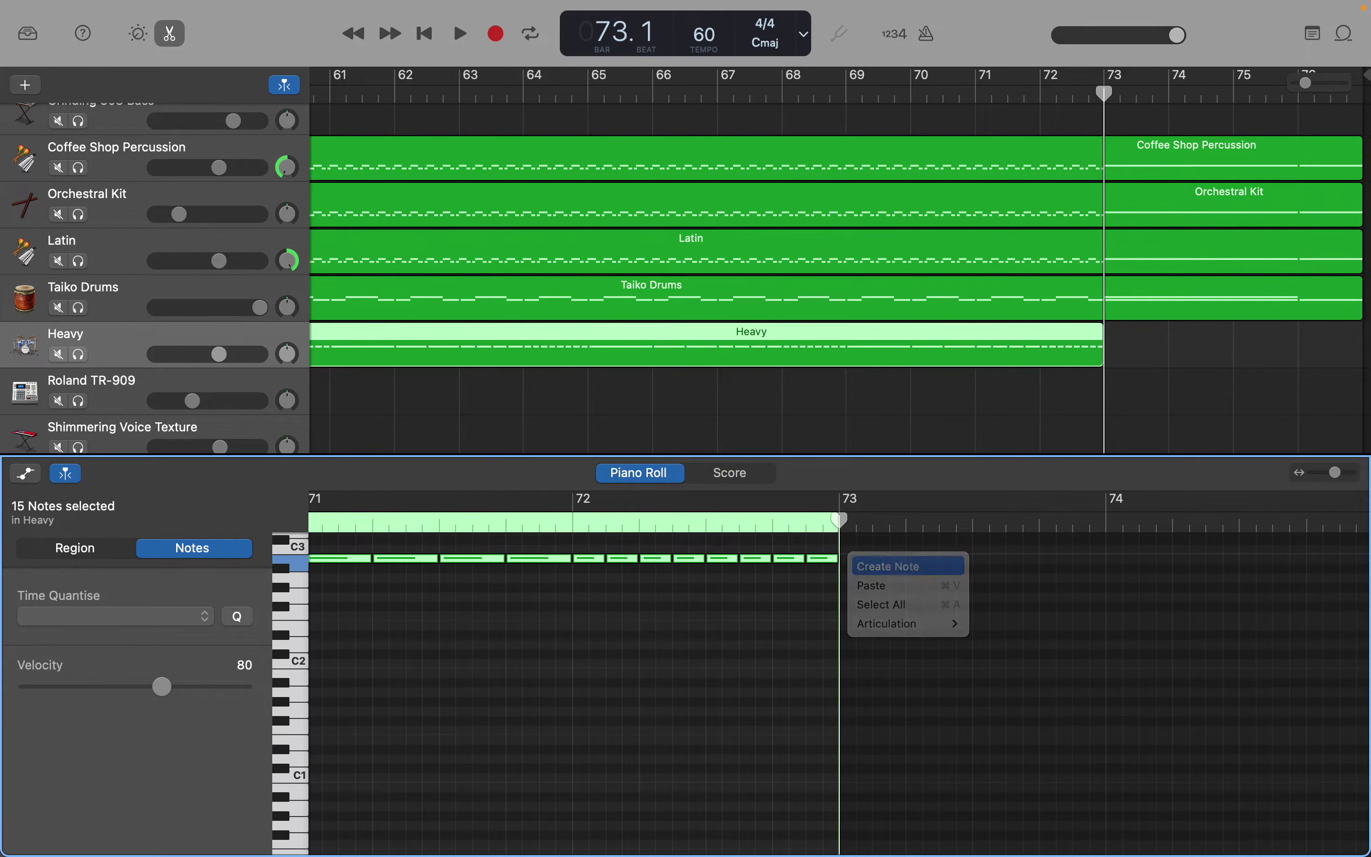
scroll(959, 588, "right", 10)
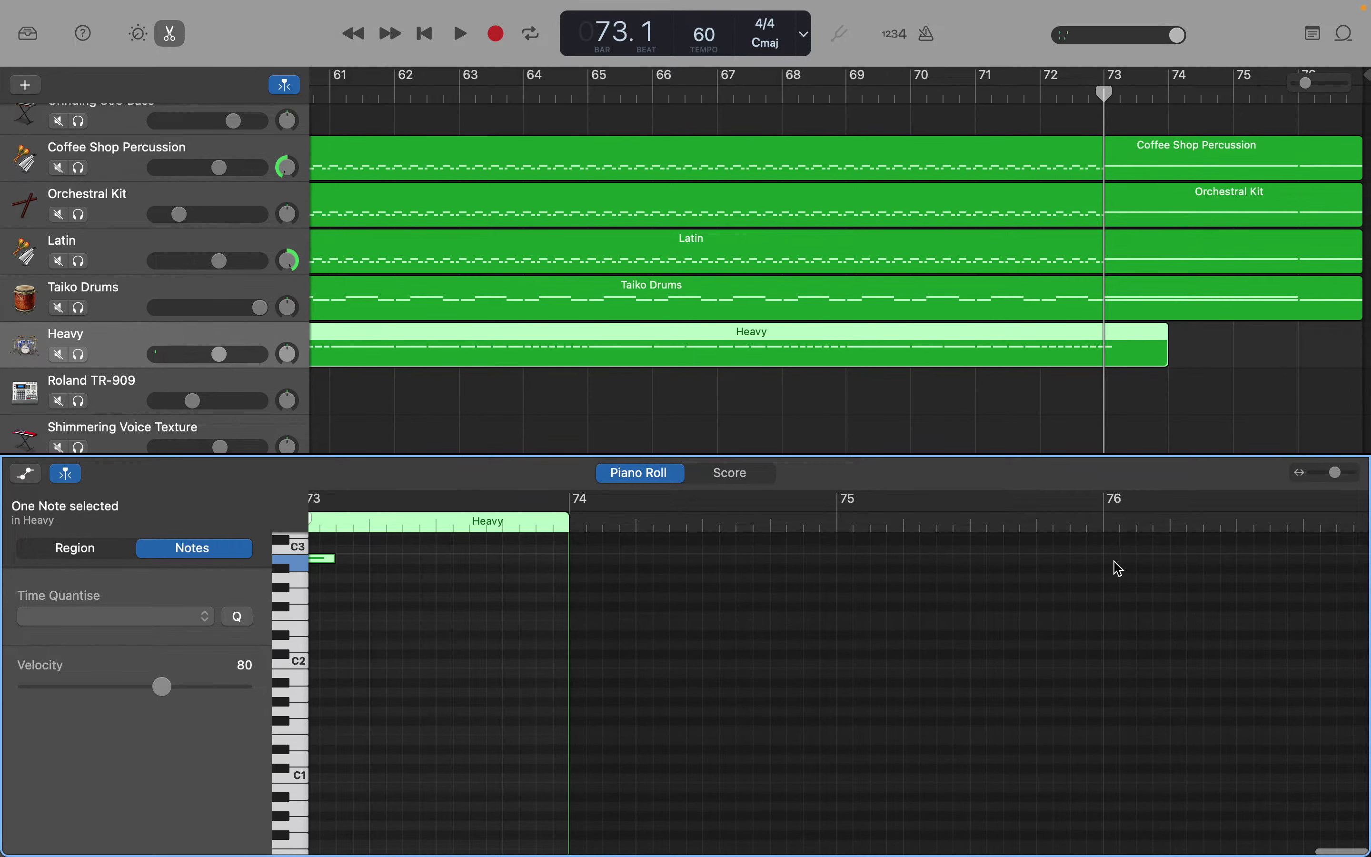
right_click(1113, 566)
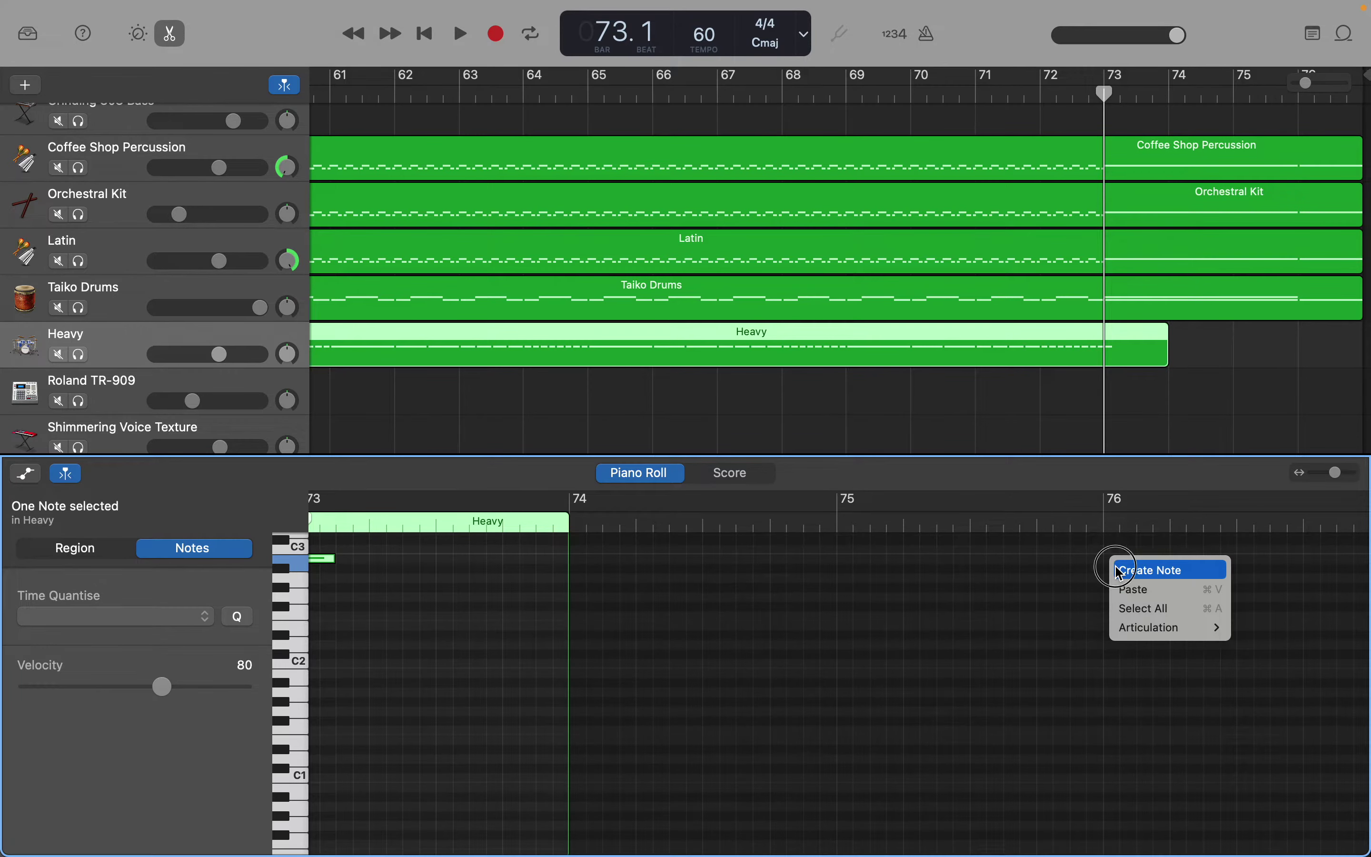
left_click(1119, 569)
left_click_drag(1130, 561, 1352, 562)
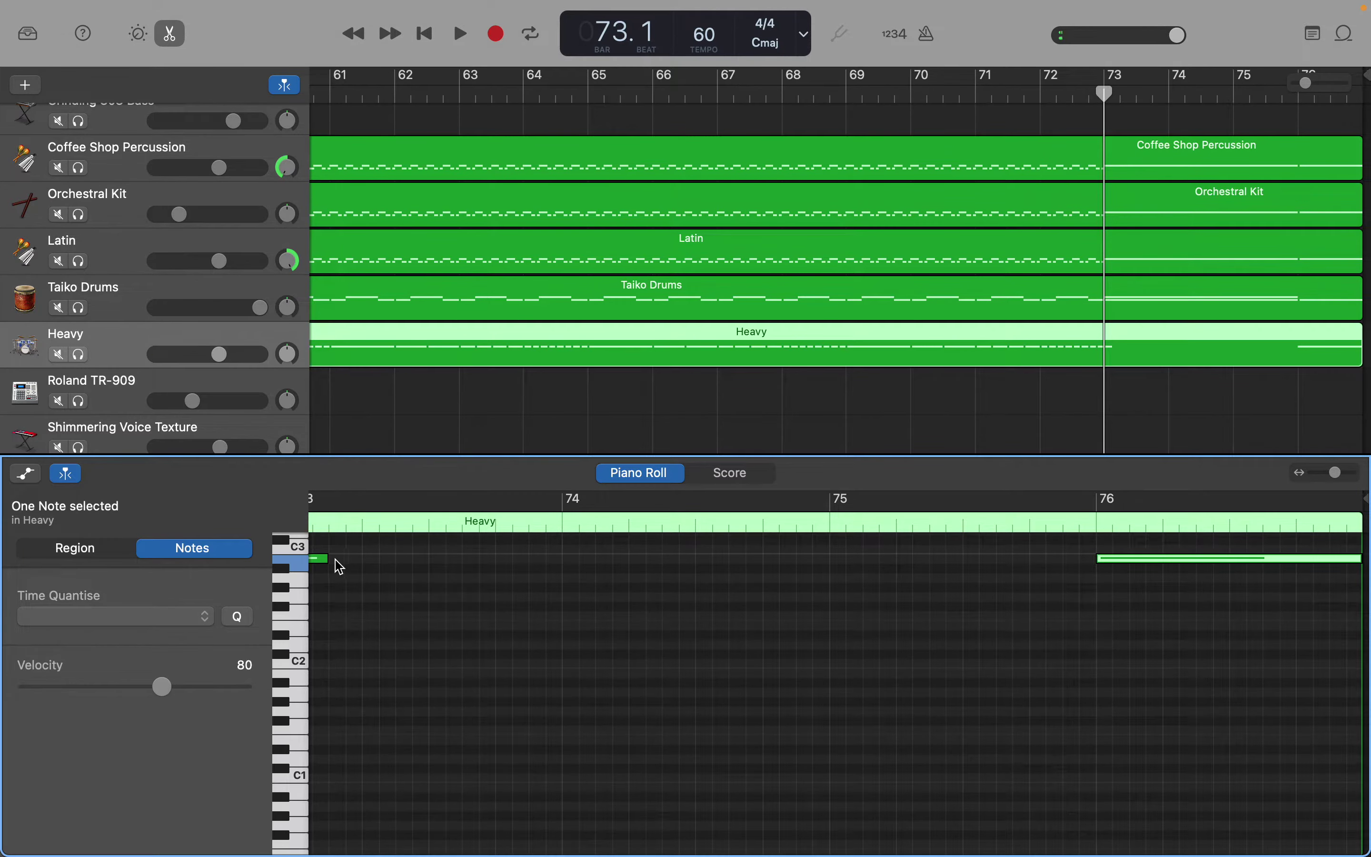
left_click_drag(326, 560, 1096, 592)
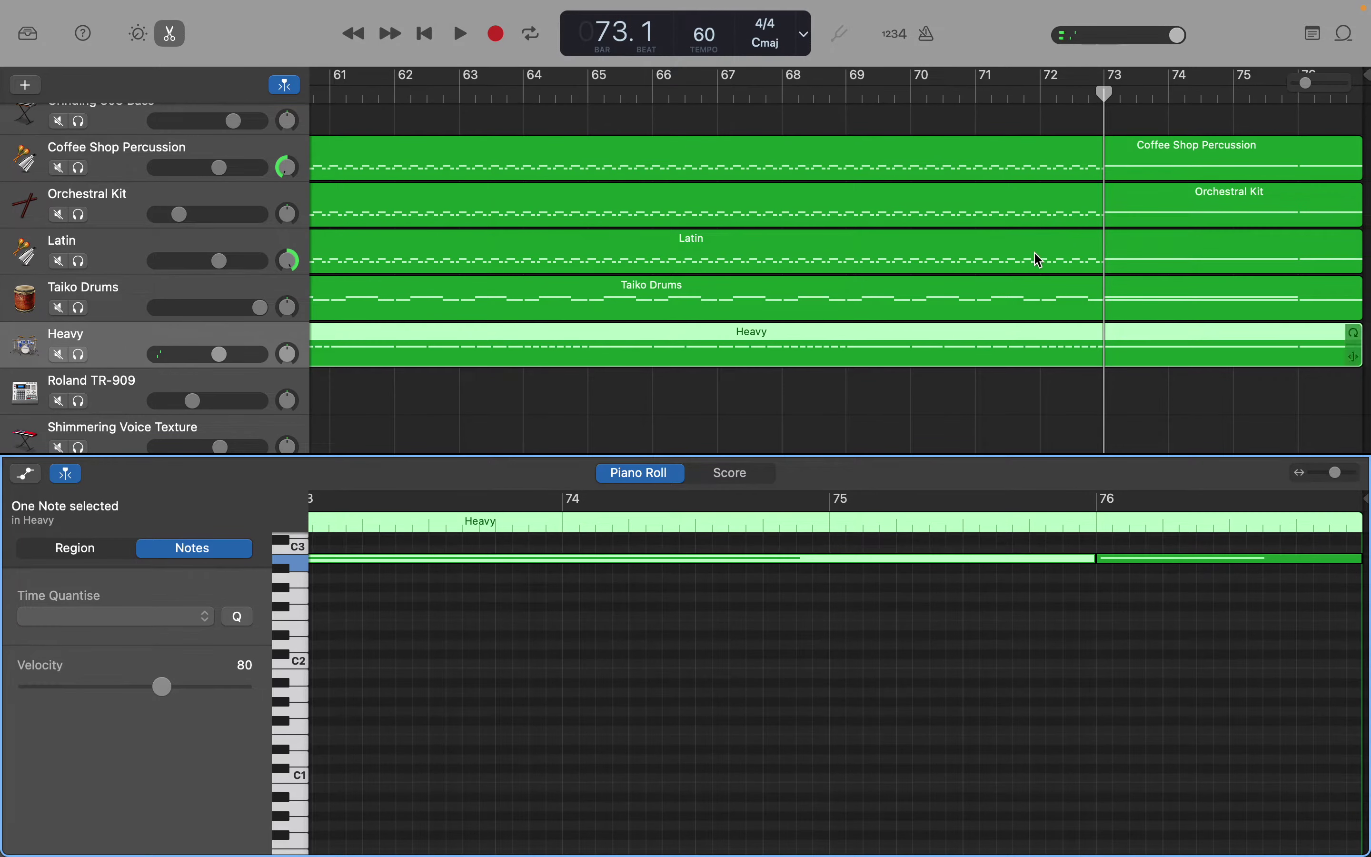
Step: Play the project from bar 29 and lower the Orchestral Kit track's volume to about -22 dB
left_click_drag(1109, 96, 687, 152)
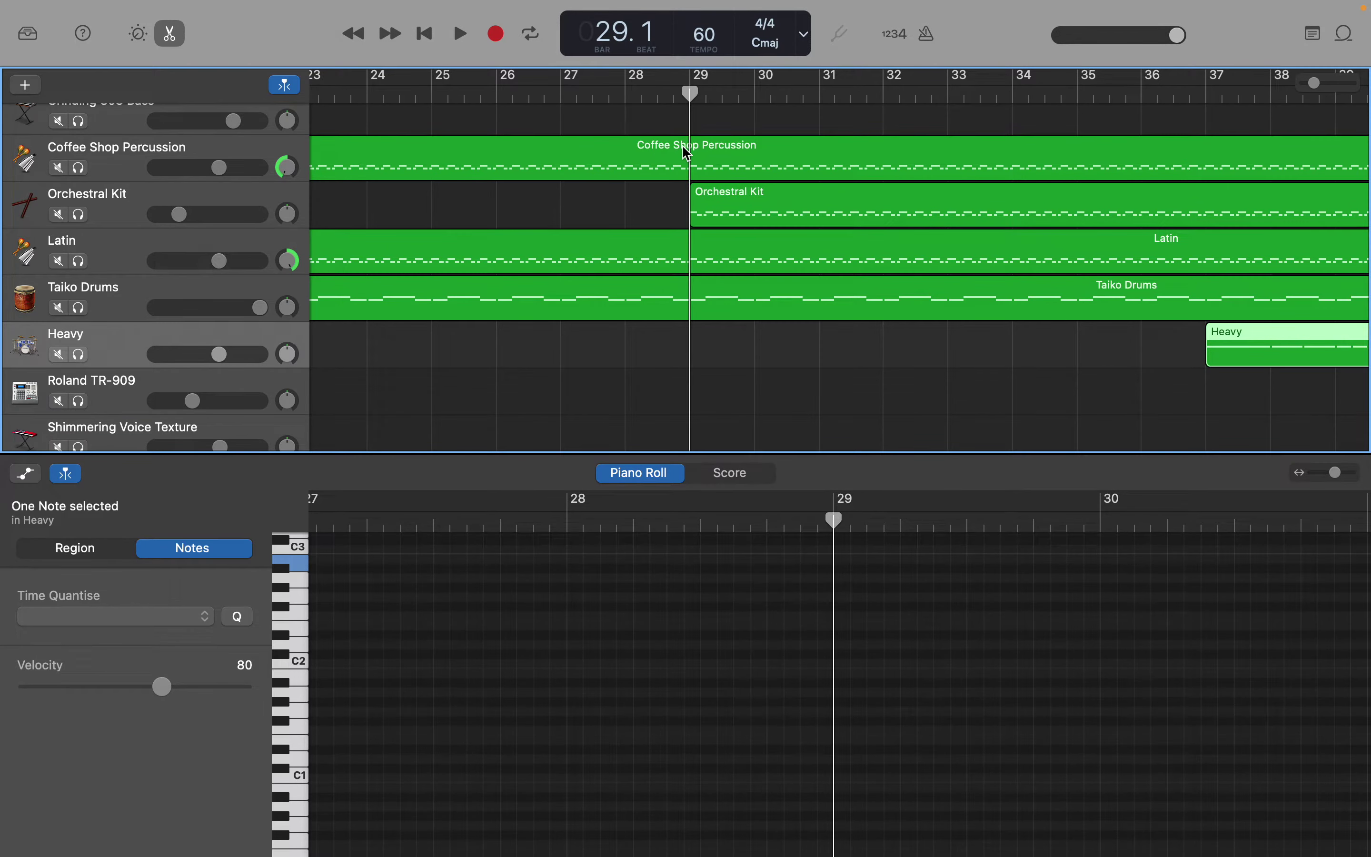
key("space")
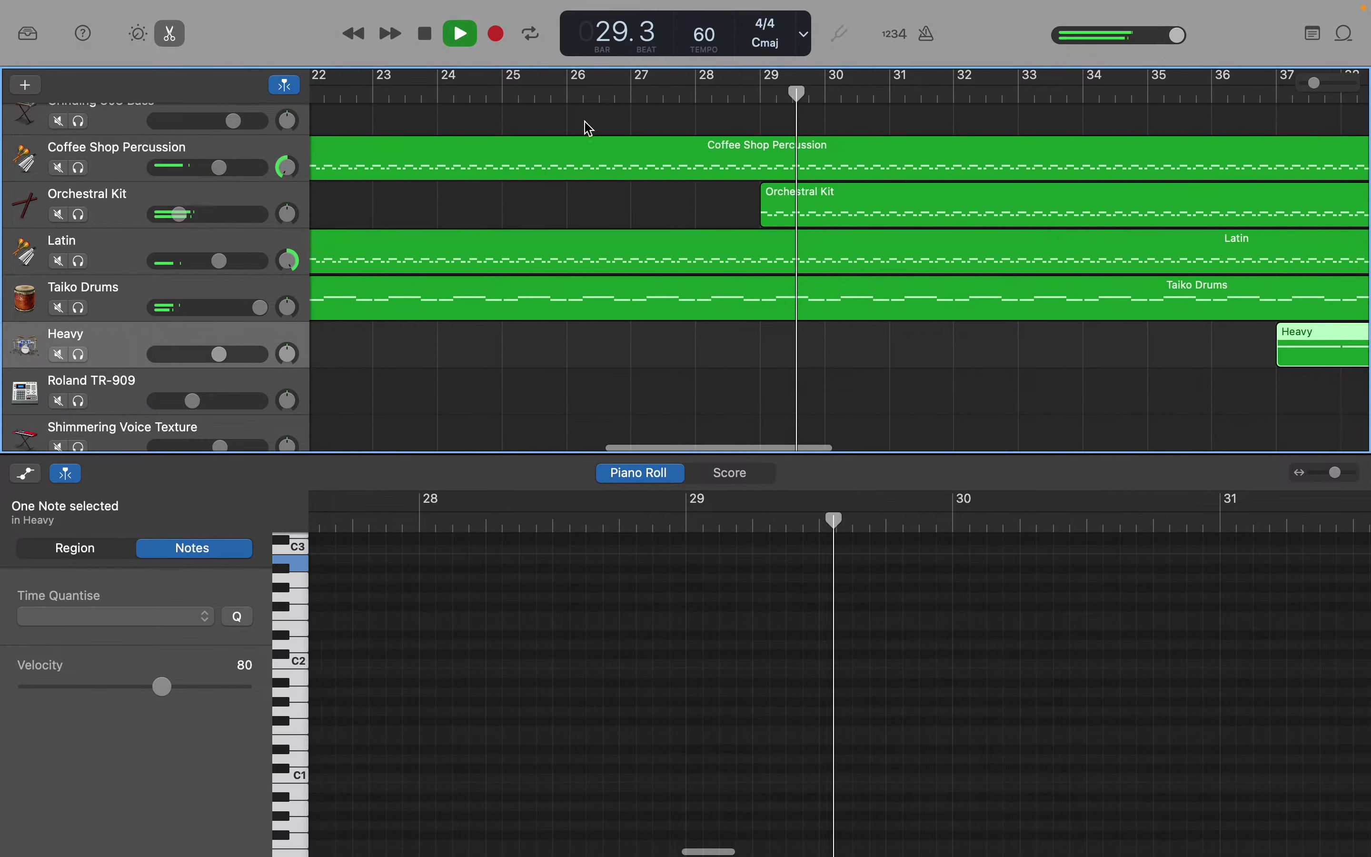
left_click(177, 213)
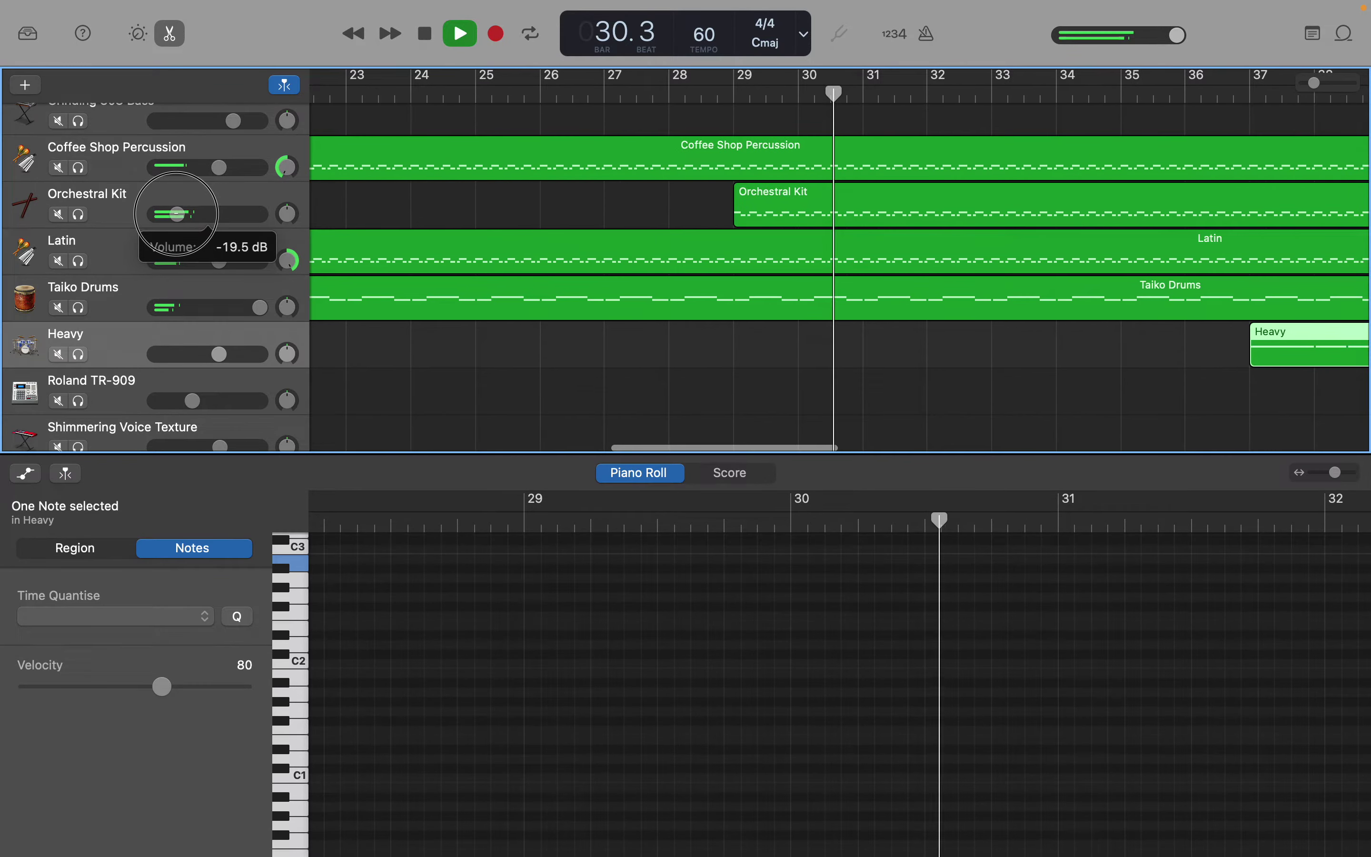
left_click_drag(177, 213, 173, 214)
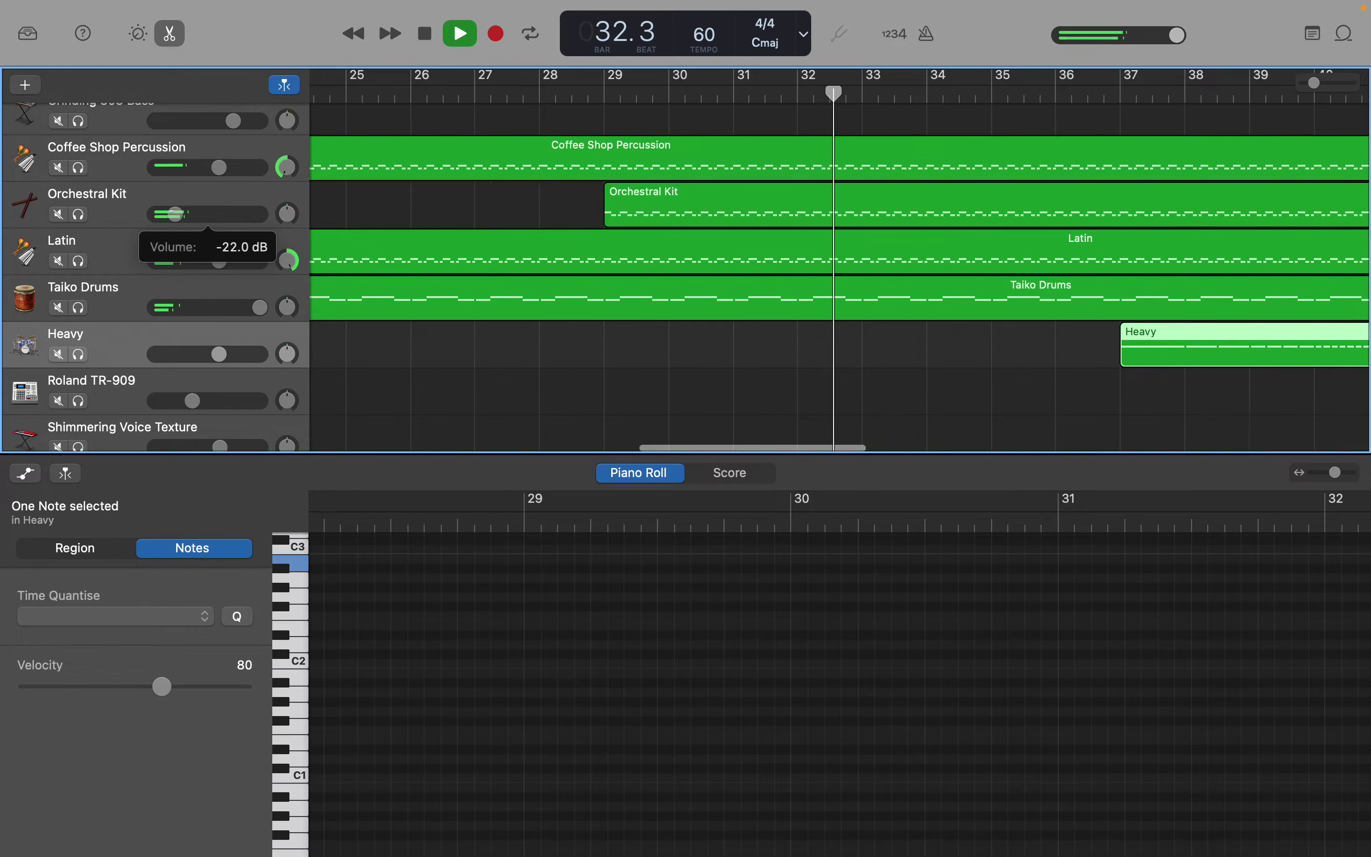
left_click_drag(173, 213, 174, 213)
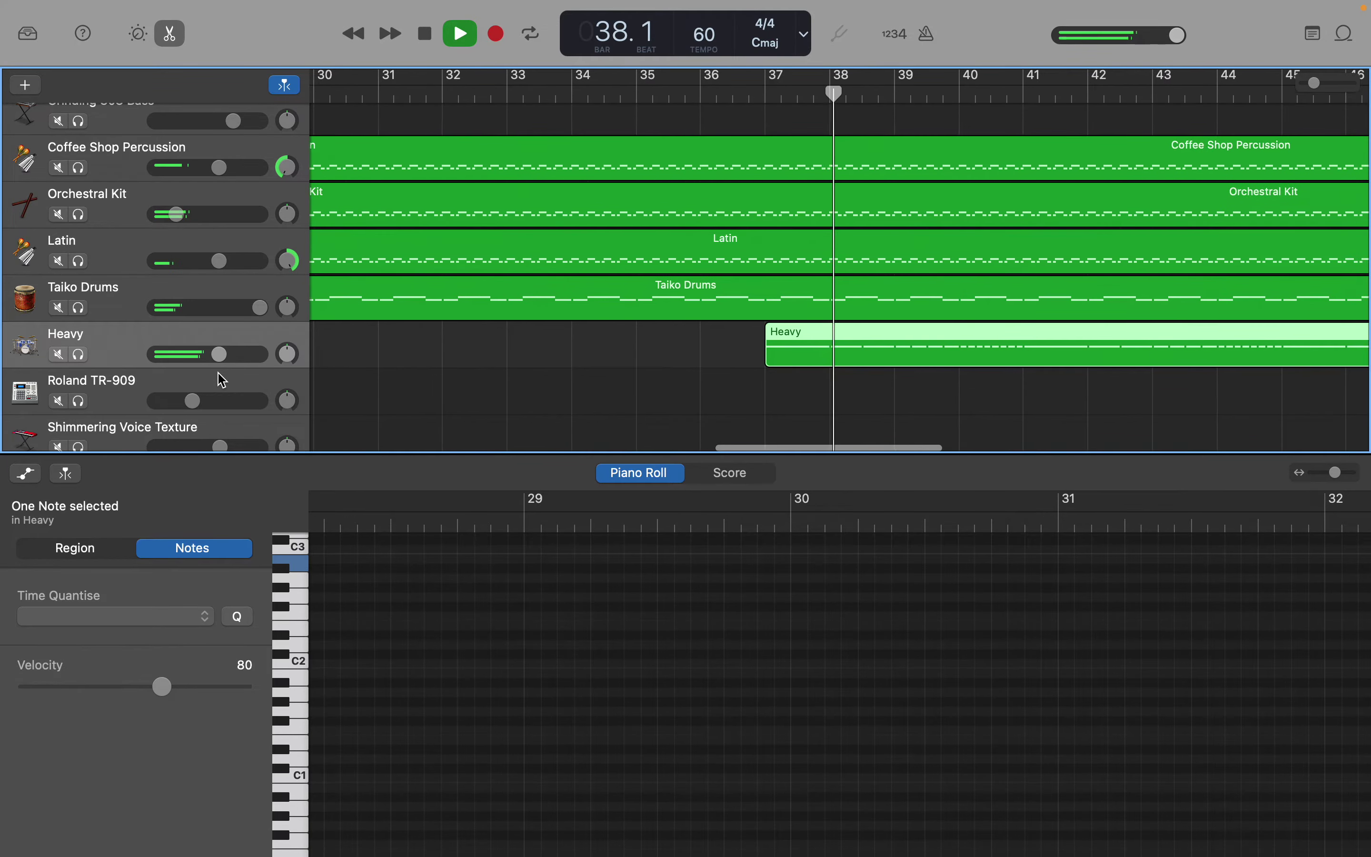
Step: Lower the Heavy track's volume to about -6 dB and place the playhead at the start of bar 45
left_click_drag(221, 362, 192, 356)
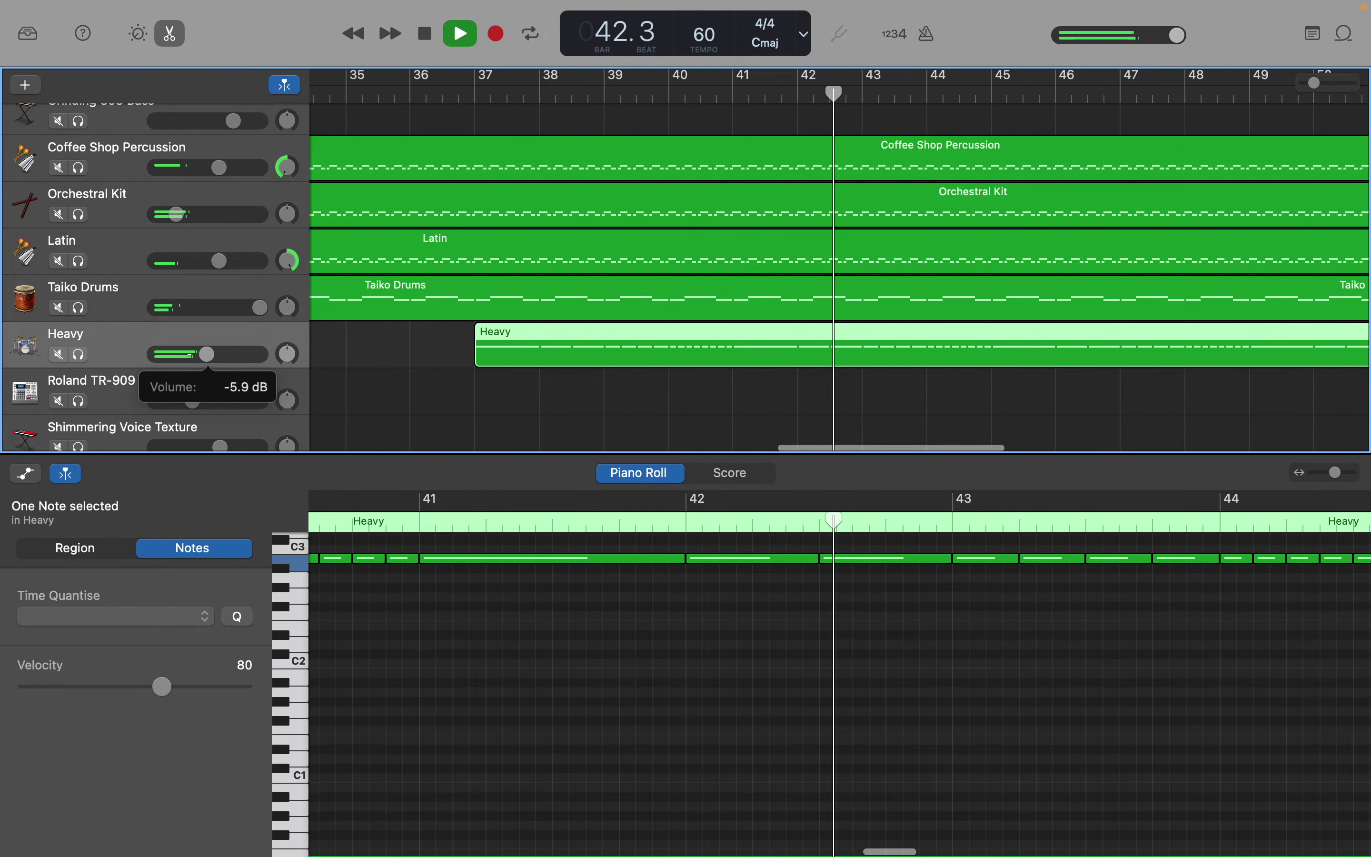
left_click_drag(206, 354, 205, 355)
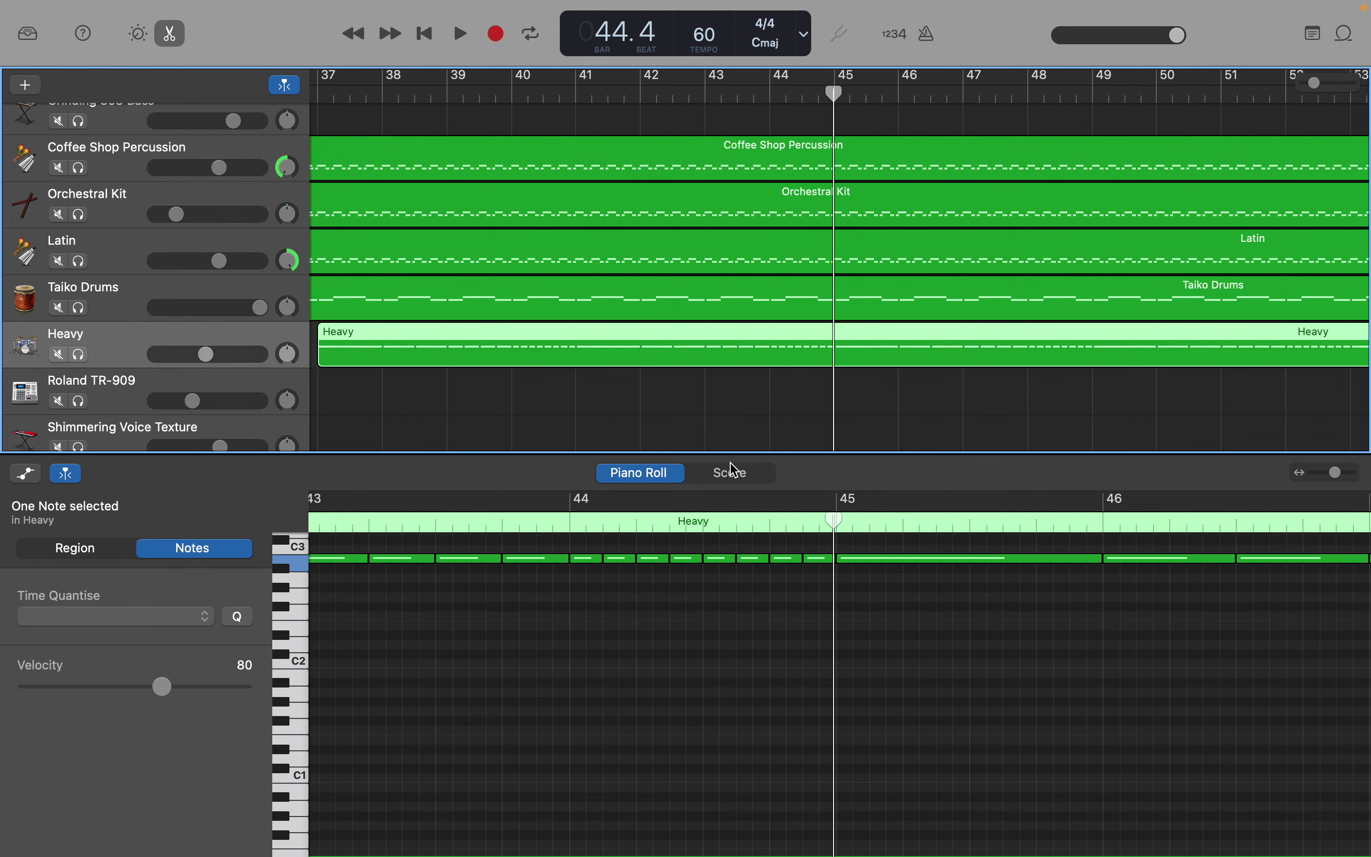
left_click(830, 518)
left_click_drag(831, 518, 836, 517)
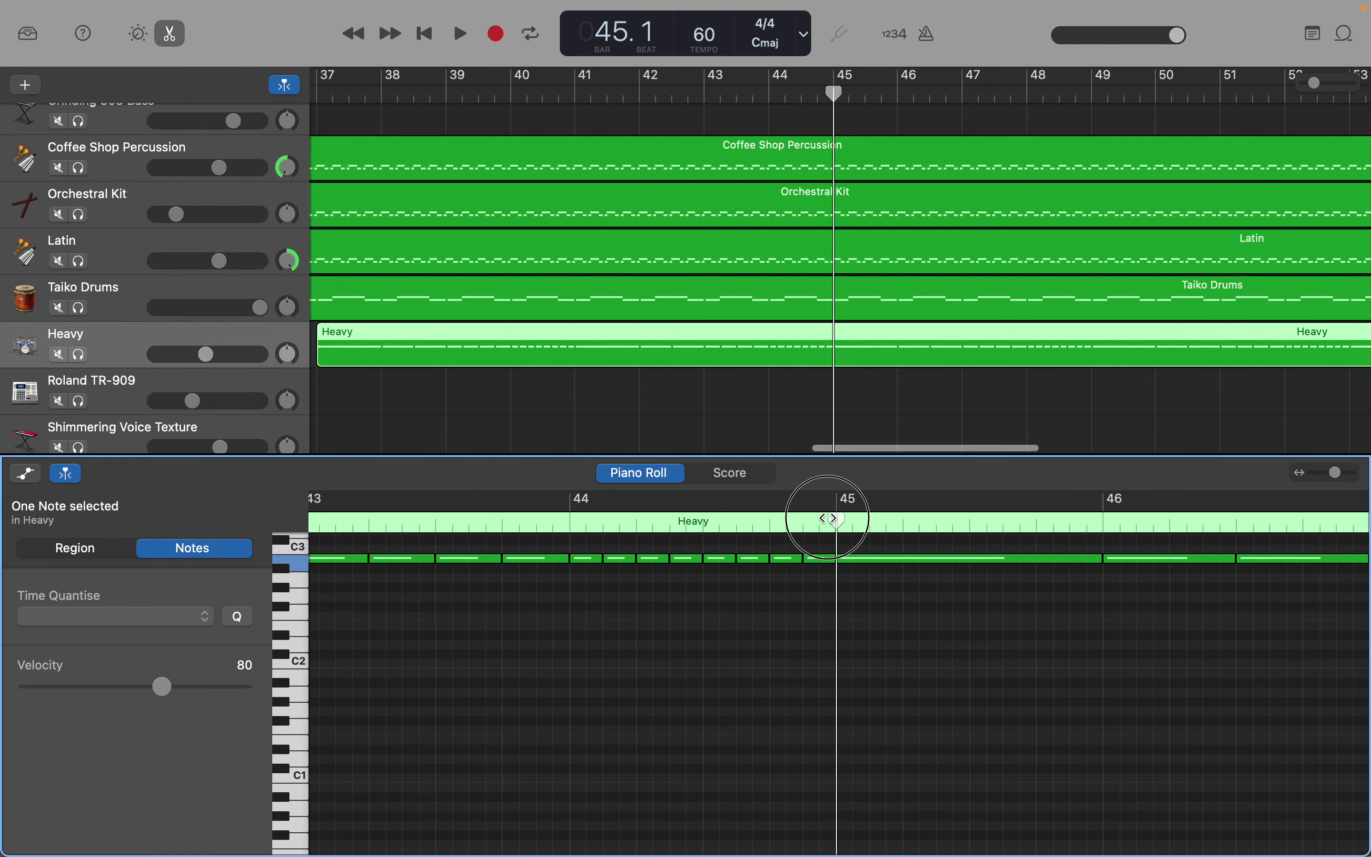